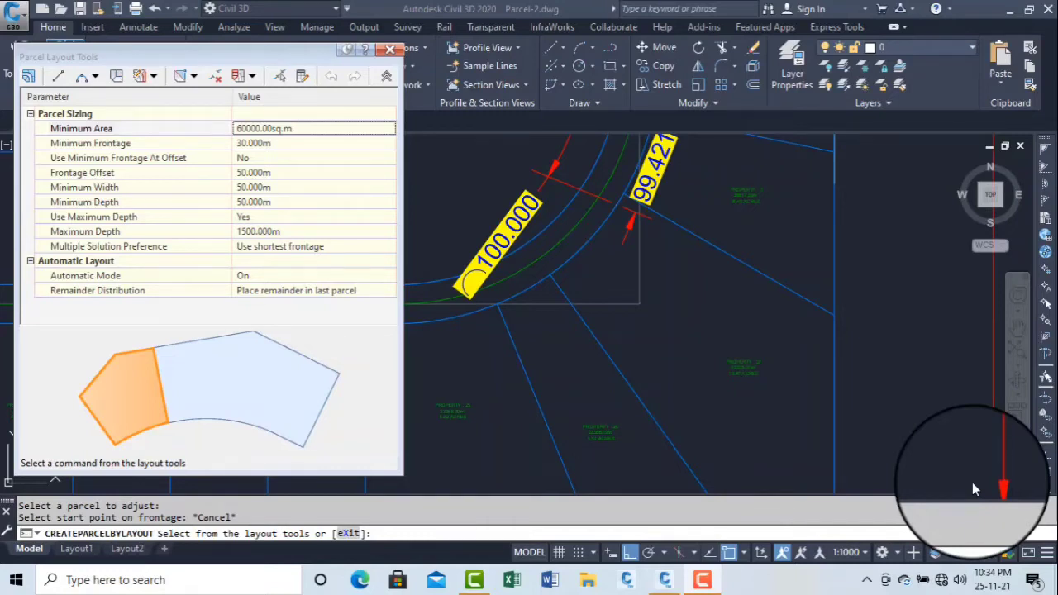
# Examine the area labels of the parcels around the curved road corner
pyautogui.scroll(-5, 670, 298)
pyautogui.scroll(5, 668, 298)
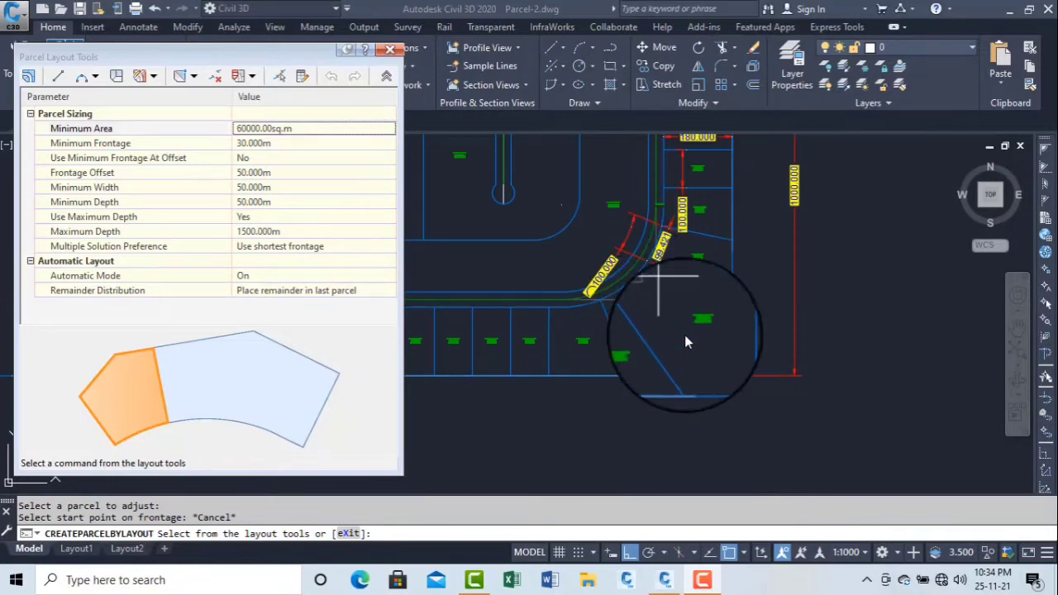
pyautogui.scroll(5, 765, 344)
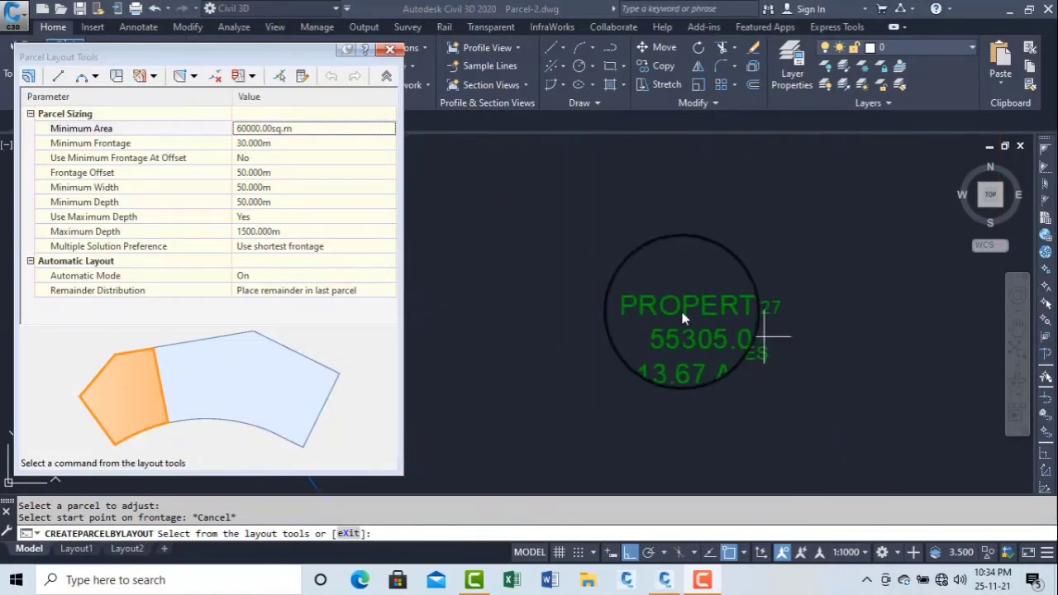
pyautogui.scroll(-3, 710, 314)
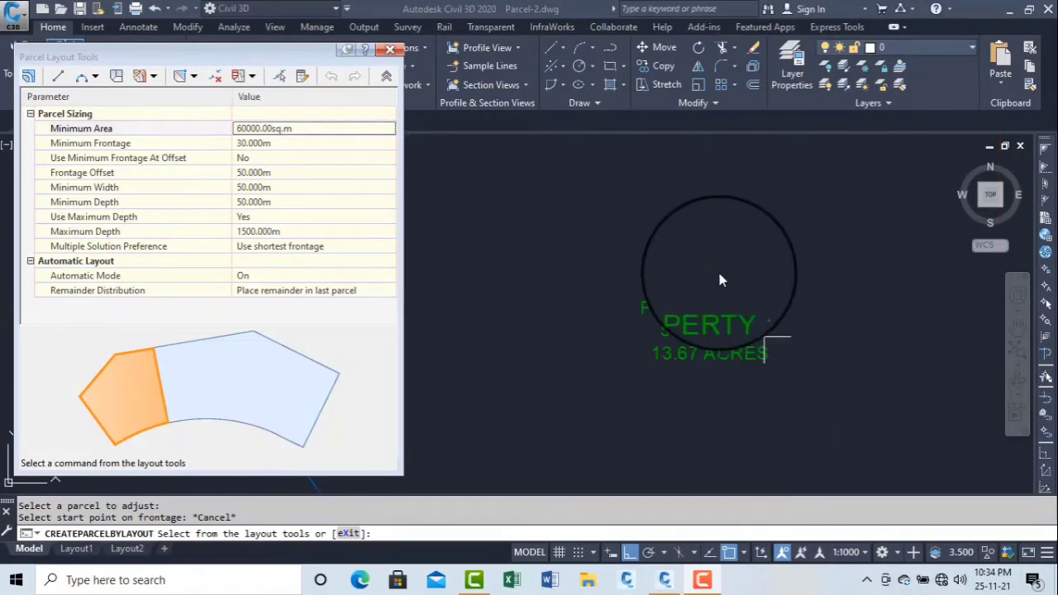
pyautogui.scroll(4, 636, 338)
pyautogui.scroll(2, 631, 344)
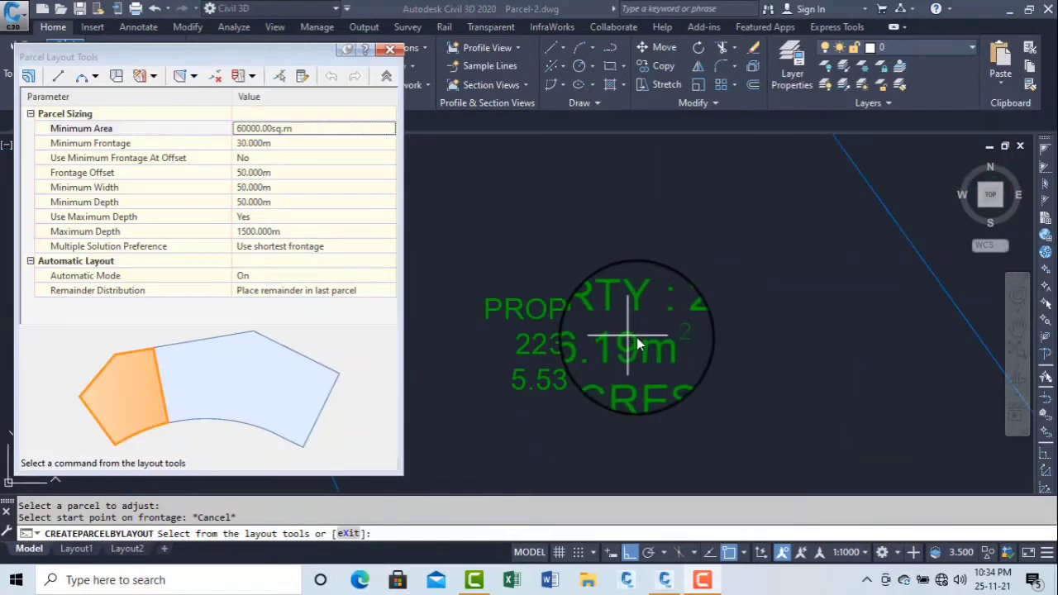
pyautogui.scroll(-3, 637, 343)
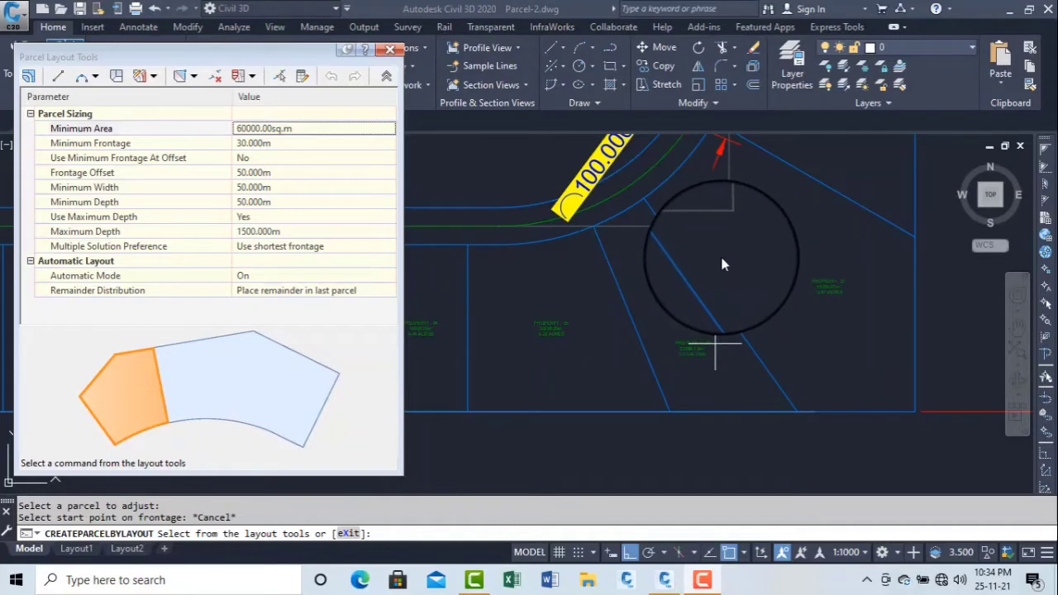
pyautogui.scroll(-2, 821, 243)
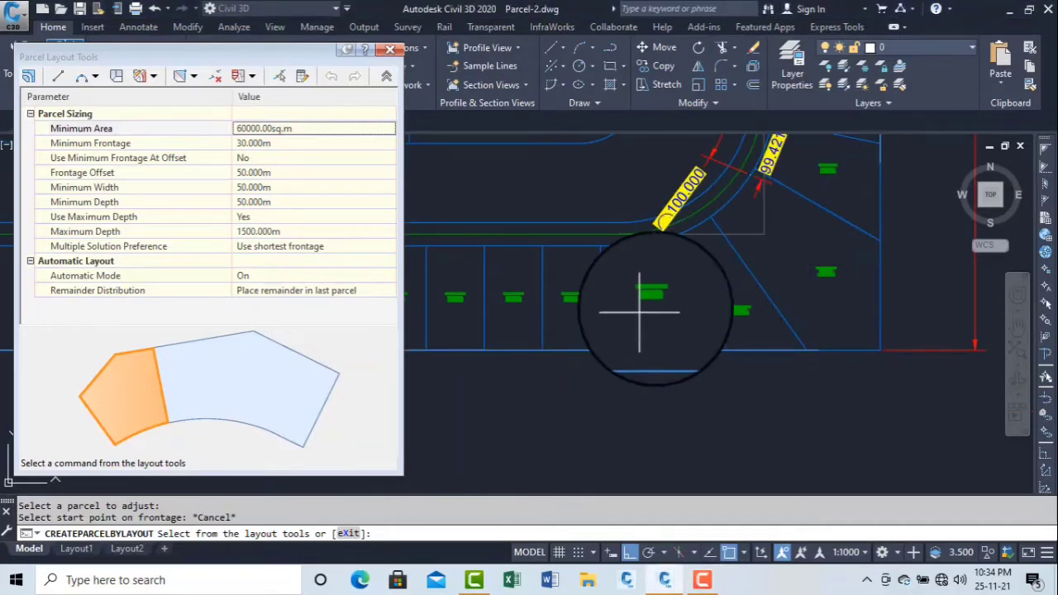
pyautogui.scroll(4, 723, 306)
pyautogui.moveTo(758, 300); pyautogui.dragTo(595, 352, button='middle')
pyautogui.scroll(-2, 657, 346)
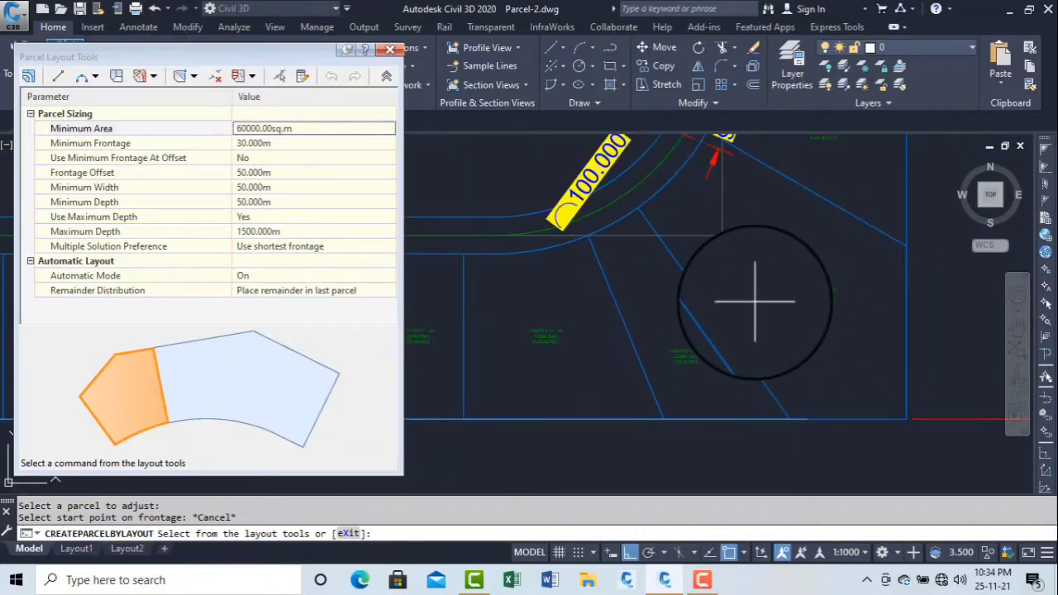
pyautogui.scroll(-3, 726, 287)
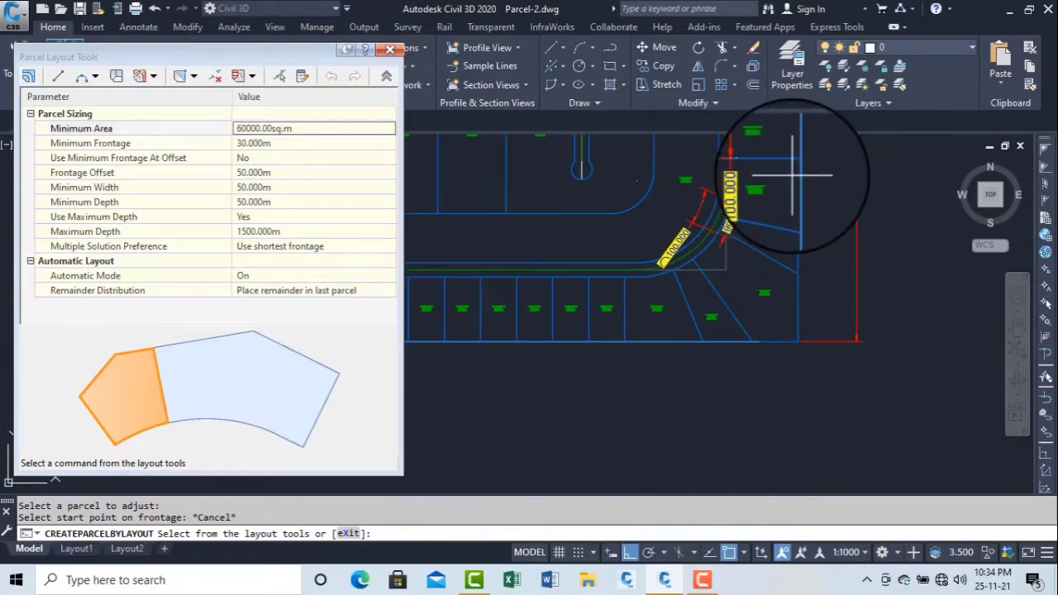
pyautogui.moveTo(786, 166); pyautogui.dragTo(755, 307, button='middle')
pyautogui.scroll(4, 746, 307)
pyautogui.scroll(7, 798, 364)
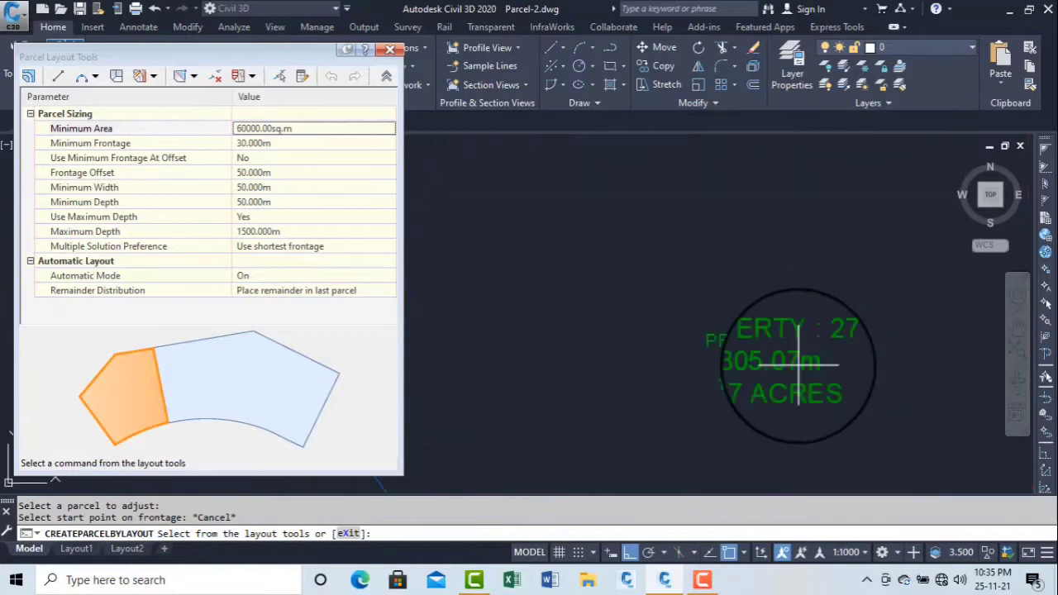
pyautogui.scroll(-7, 800, 359)
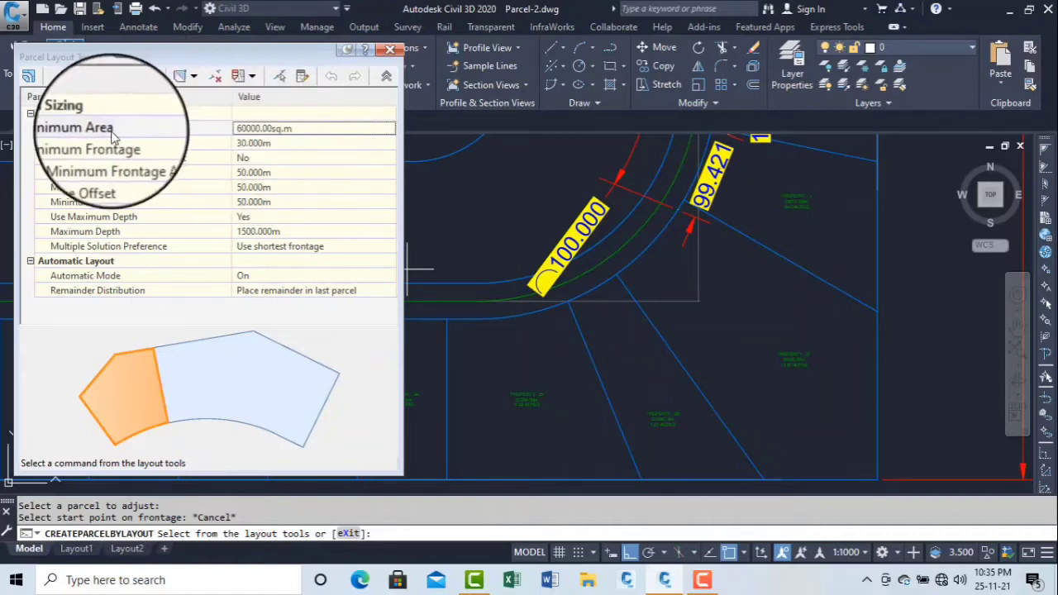
pyautogui.click(246, 128)
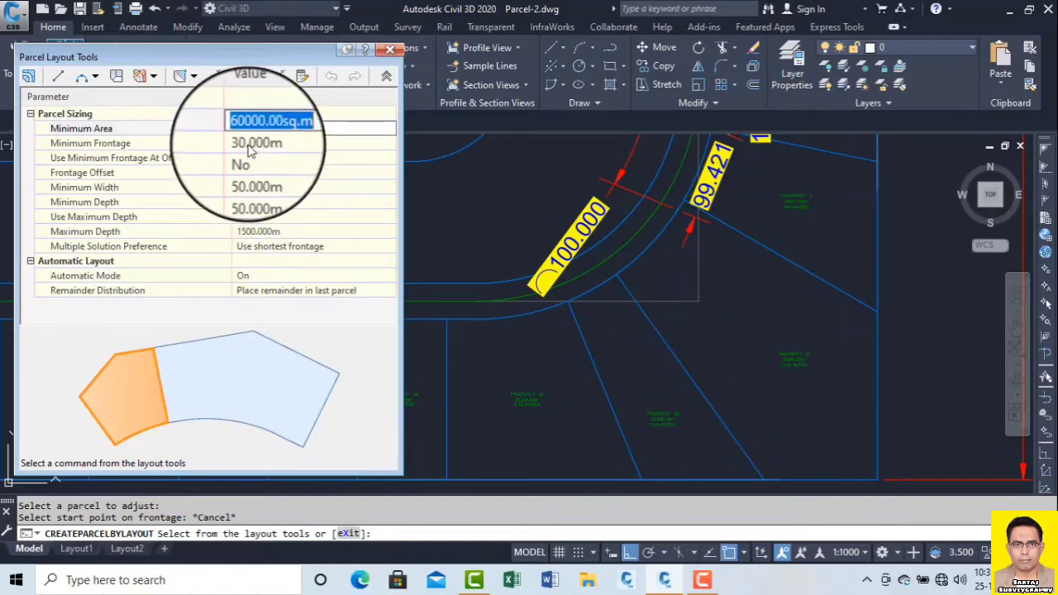
pyautogui.click(252, 143)
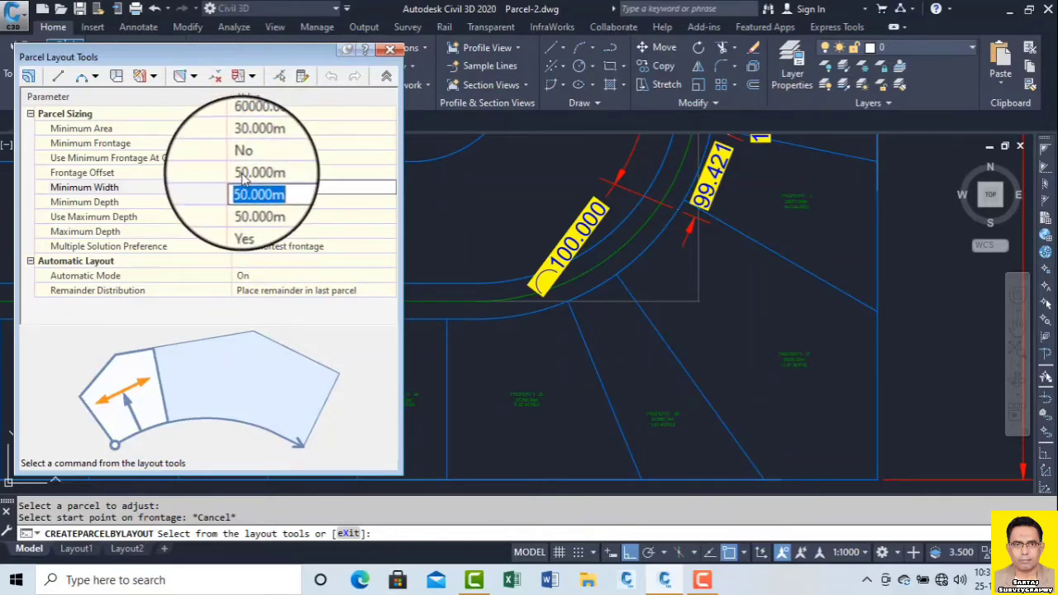
pyautogui.click(247, 130)
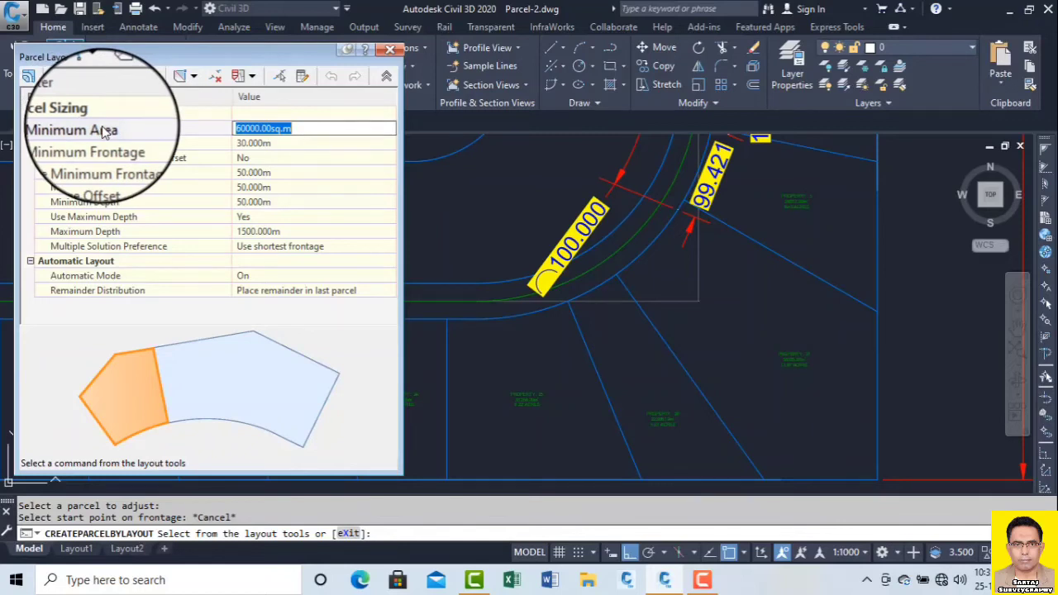
pyautogui.click(252, 75)
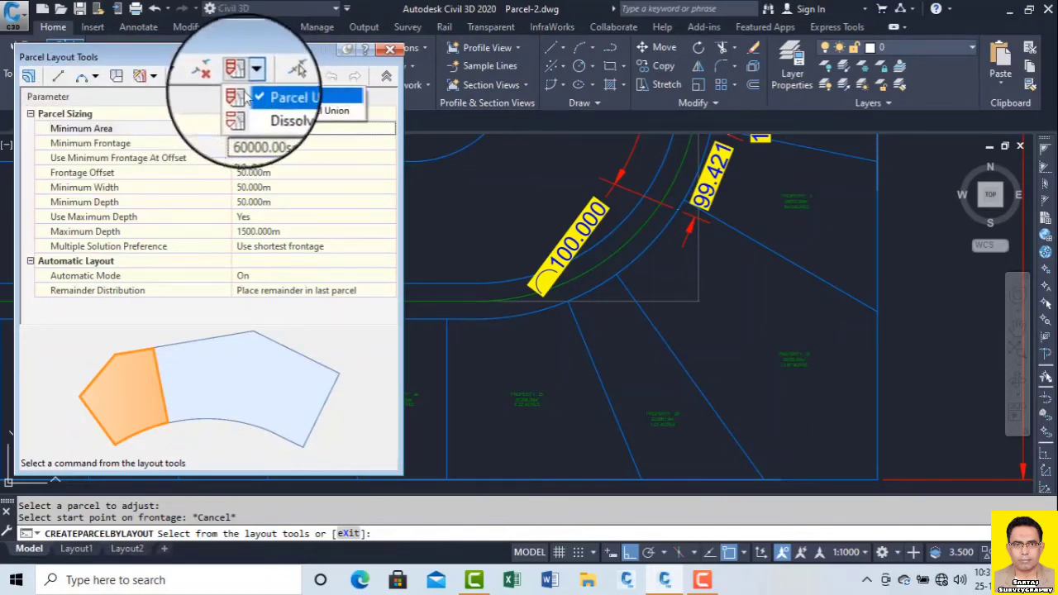
# Start Slide Line - Edit on the lot line between Property 3 and Property 27, with Property 27 as the parcel to adjust
pyautogui.click(152, 76)
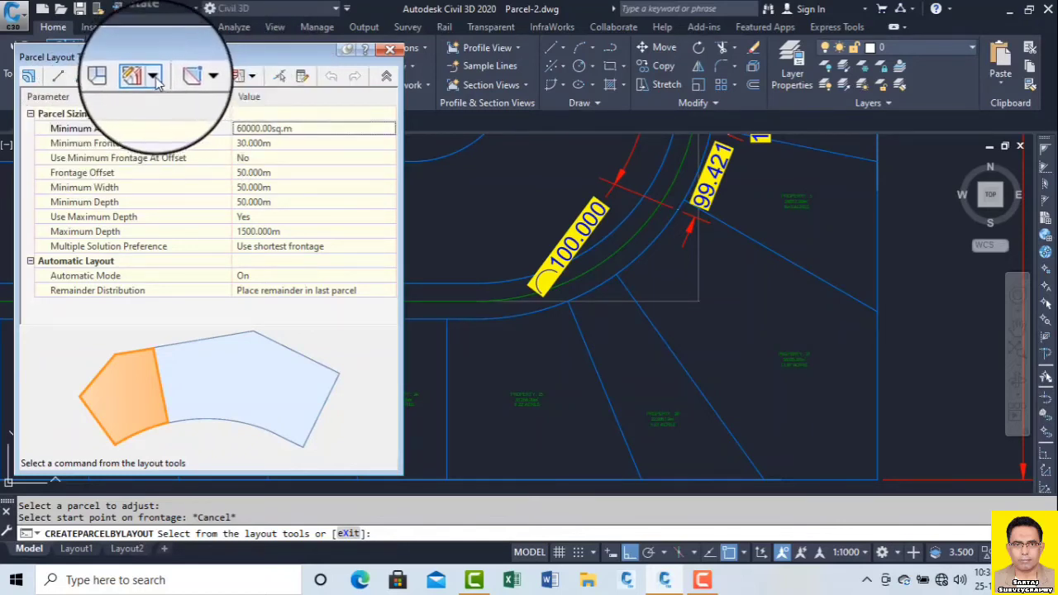
pyautogui.click(154, 77)
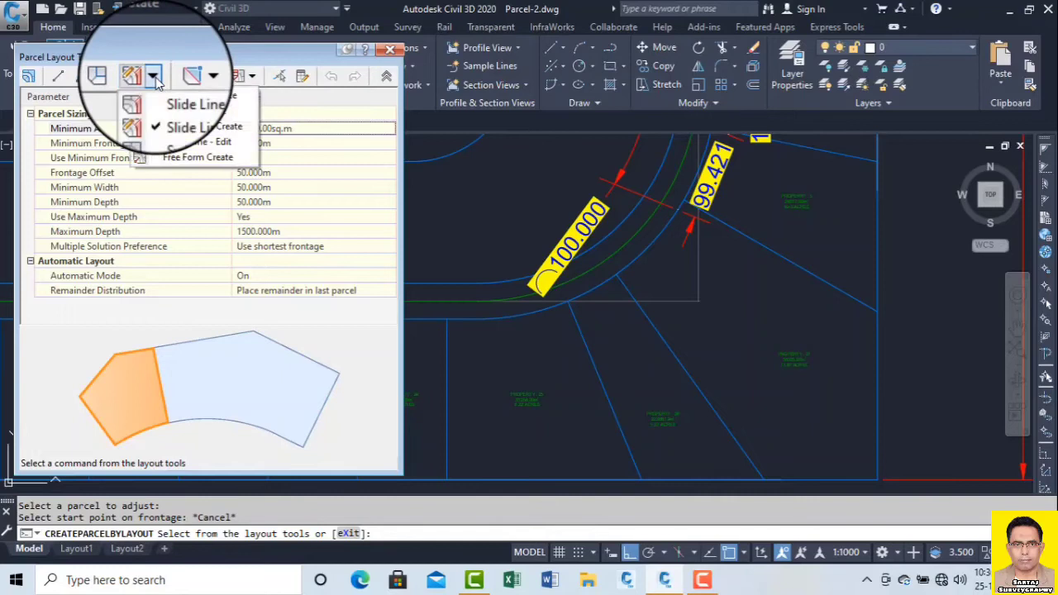
pyautogui.click(185, 112)
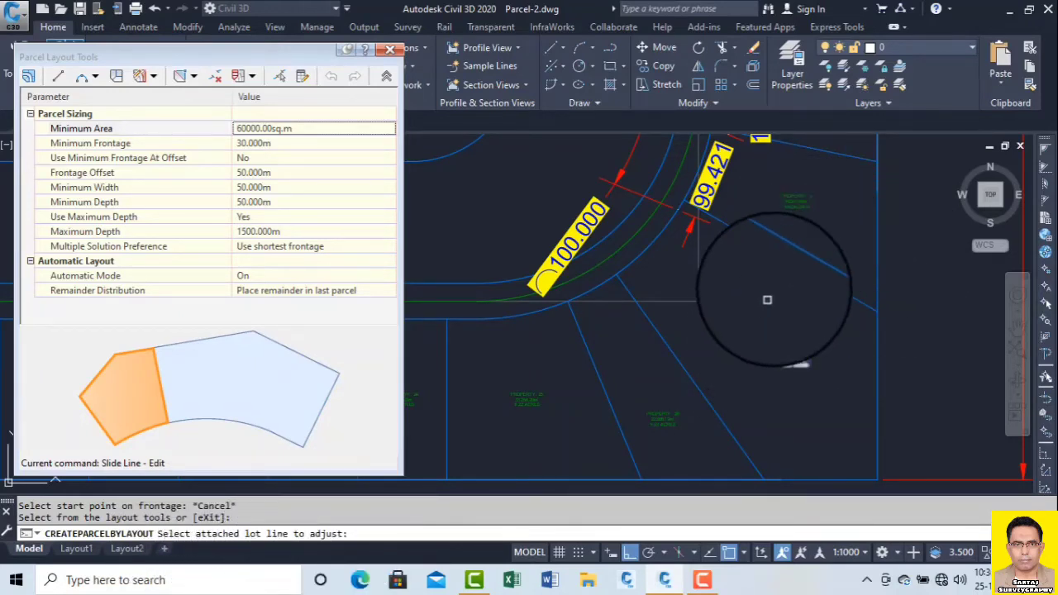
pyautogui.scroll(2, 791, 331)
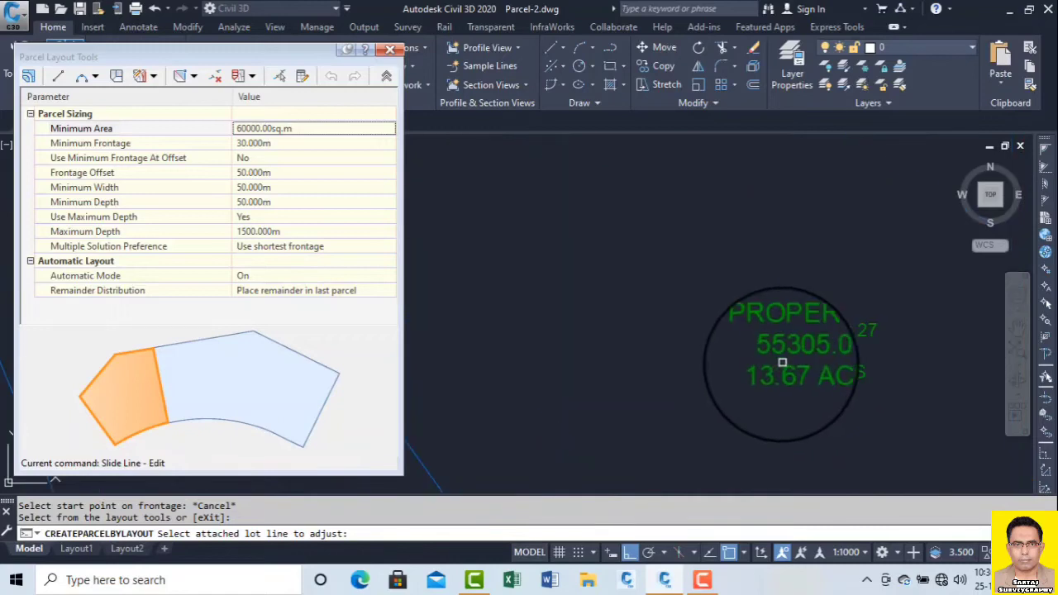
pyautogui.scroll(-2, 754, 362)
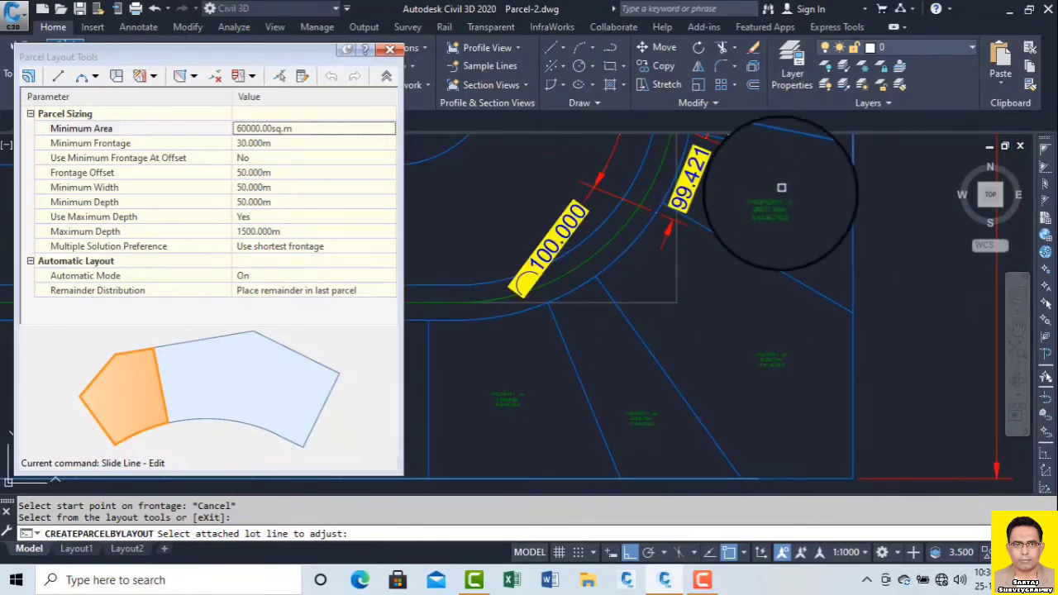
pyautogui.scroll(2, 771, 208)
pyautogui.scroll(-2, 770, 211)
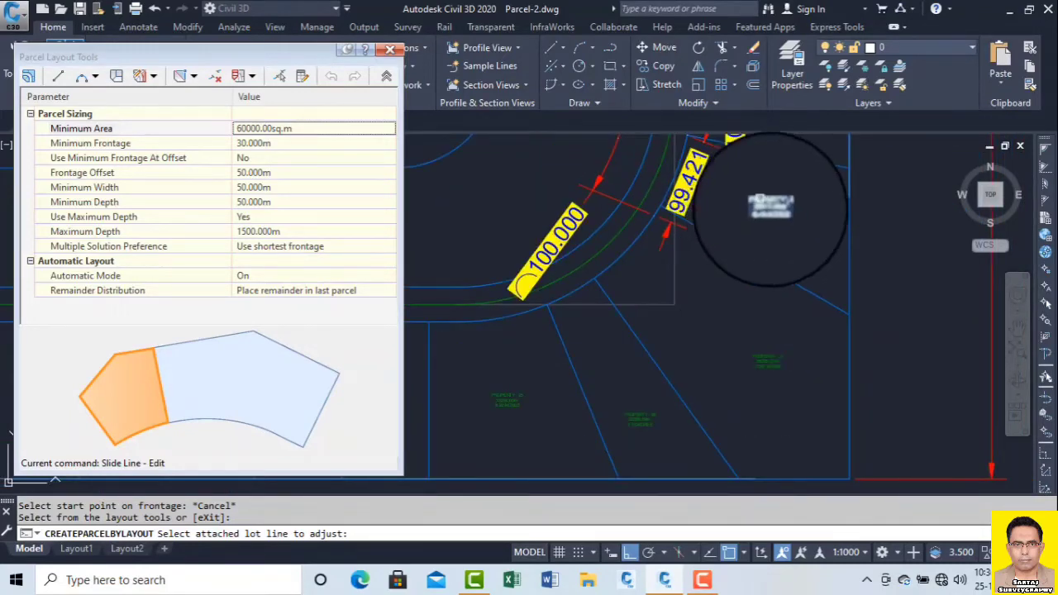
pyautogui.scroll(1, 771, 213)
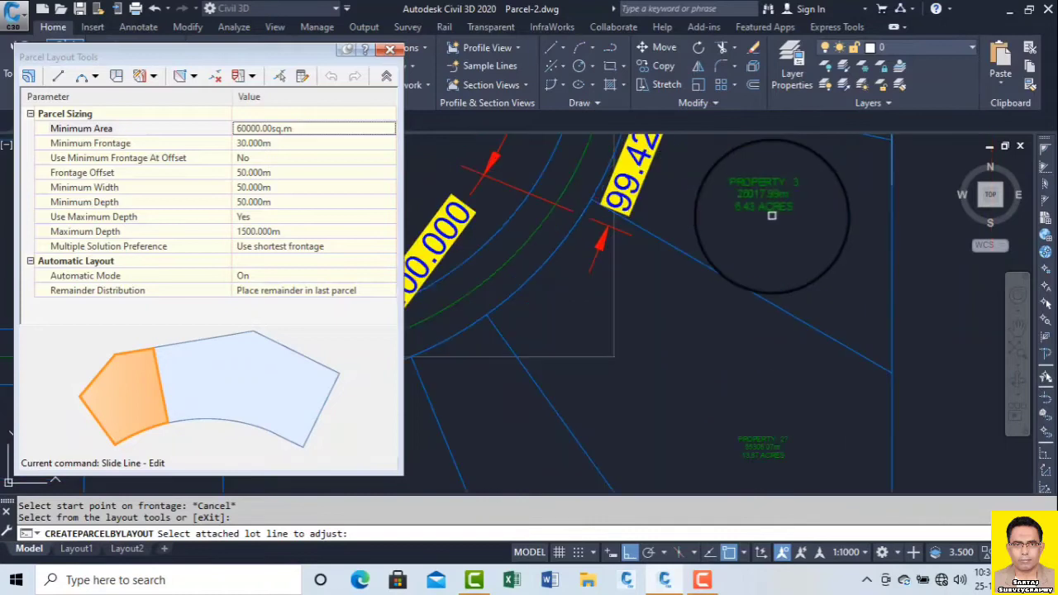
pyautogui.click(739, 283)
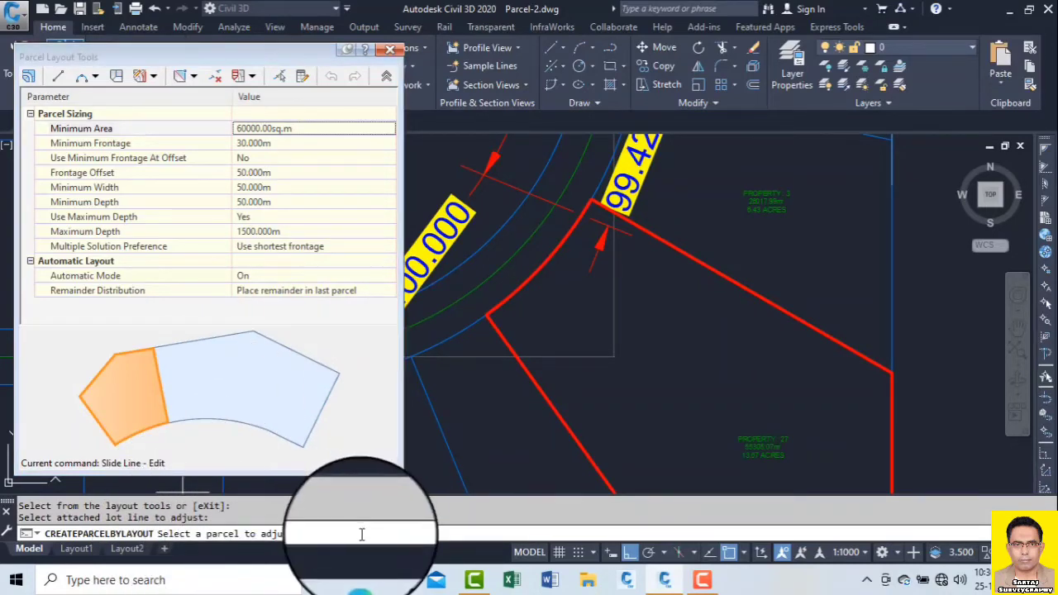
pyautogui.click(648, 328)
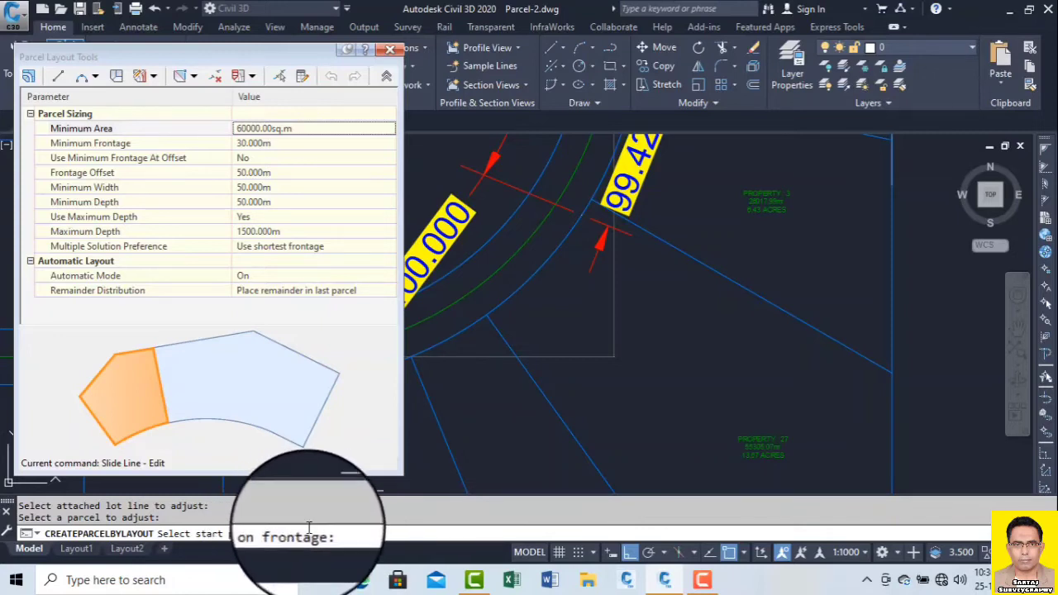
# Define the frontage along the outer road curve across the lot line and specify the line's angle to preview the adjusted parcel
pyautogui.moveTo(582, 293)
pyautogui.mouseDown(button='middle')
pyautogui.moveTo(592, 317)
pyautogui.moveTo(664, 342)
pyautogui.mouseUp(button='middle')
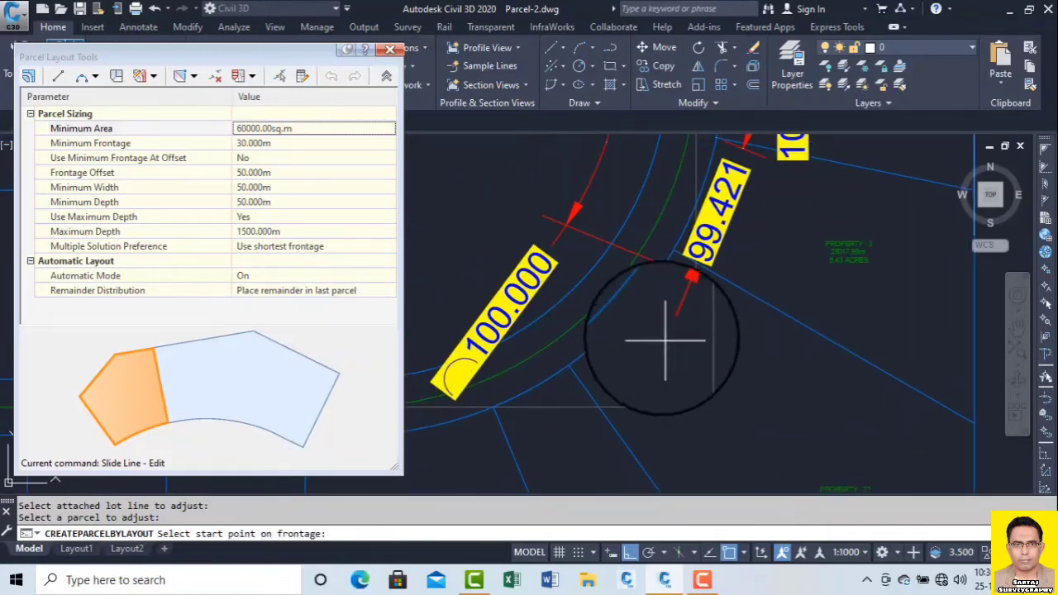
pyautogui.click(638, 300)
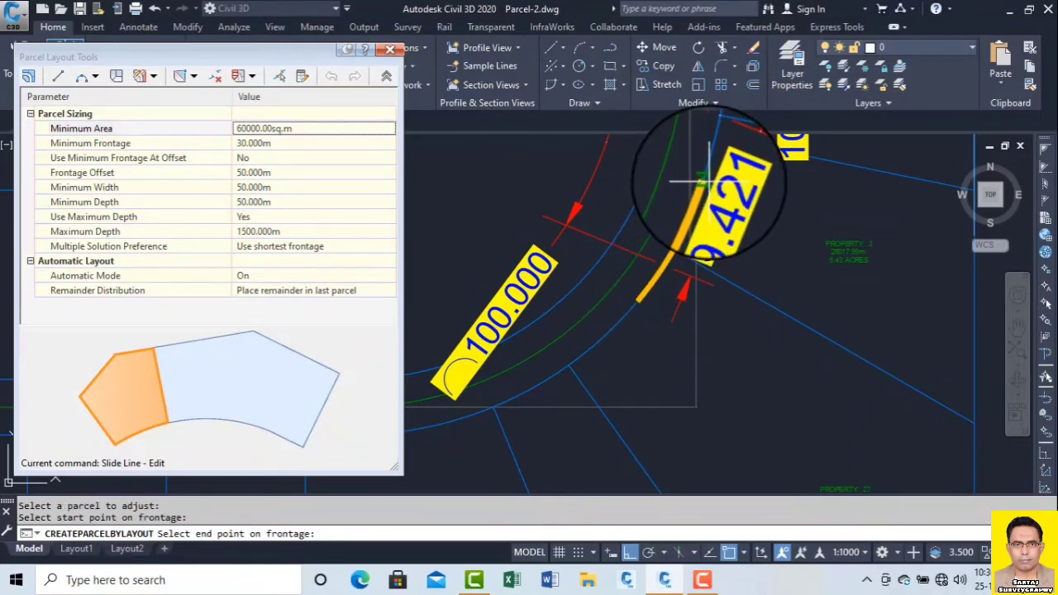
pyautogui.click(698, 197)
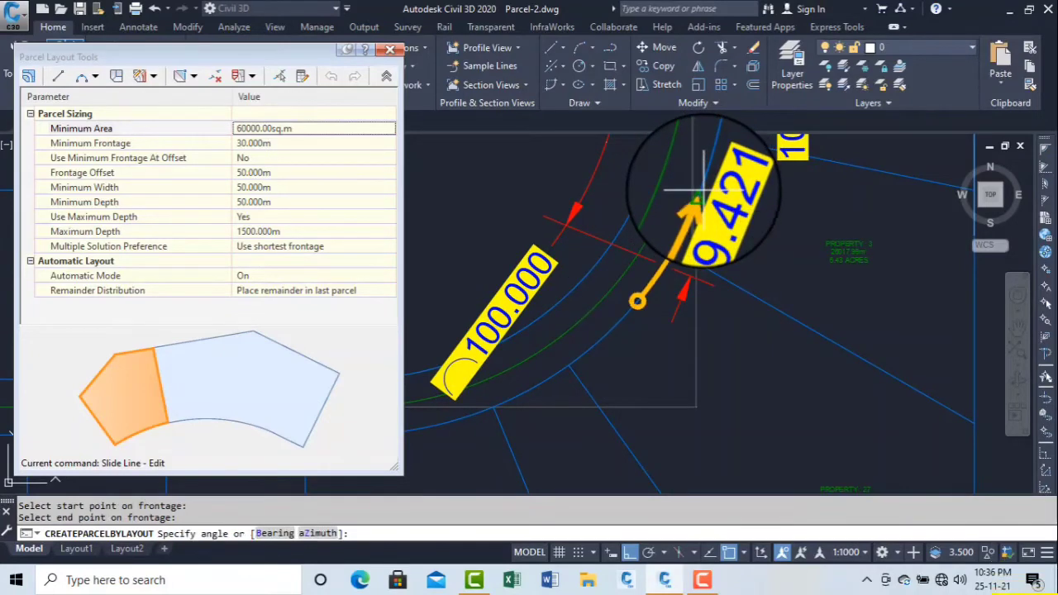
pyautogui.rightClick(794, 257)
pyautogui.click(826, 264)
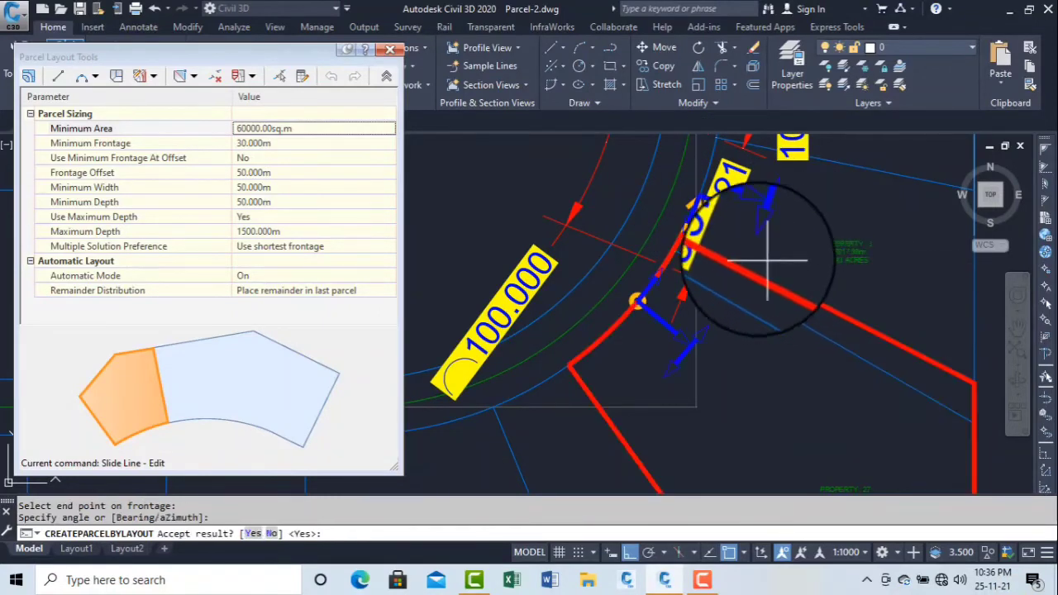
# Set the minimum area to 58000 sq.m for the previewed parcel adjustment
pyautogui.scroll(-3, 685, 248)
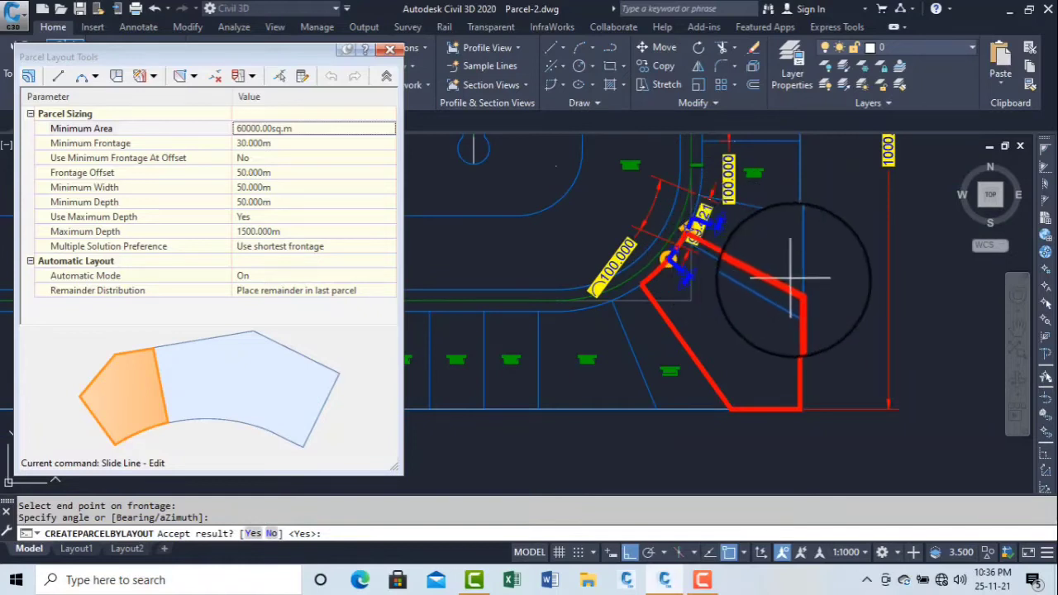
pyautogui.scroll(3, 790, 277)
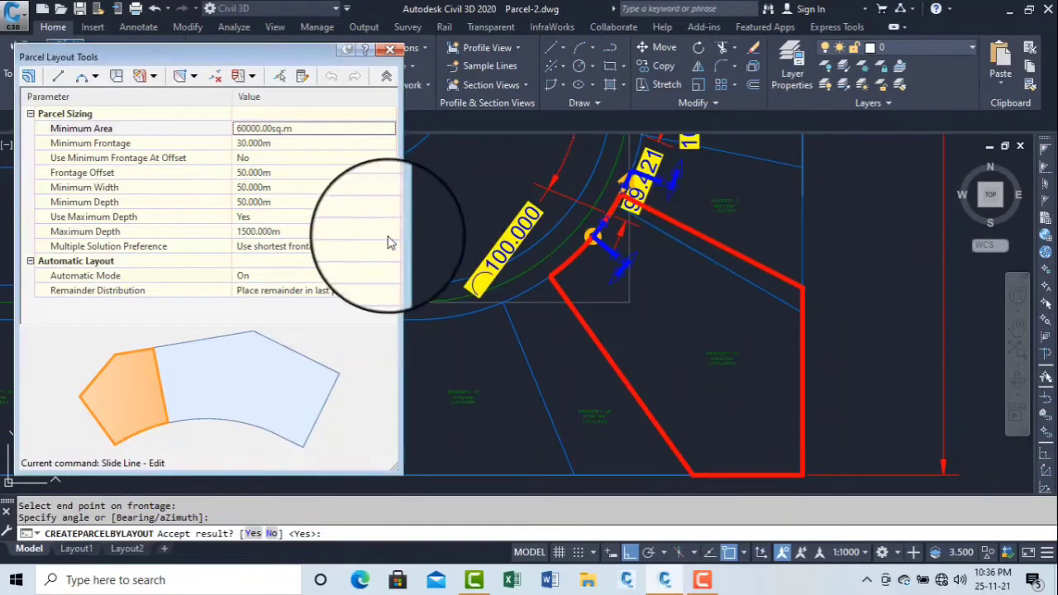
pyautogui.click(258, 128)
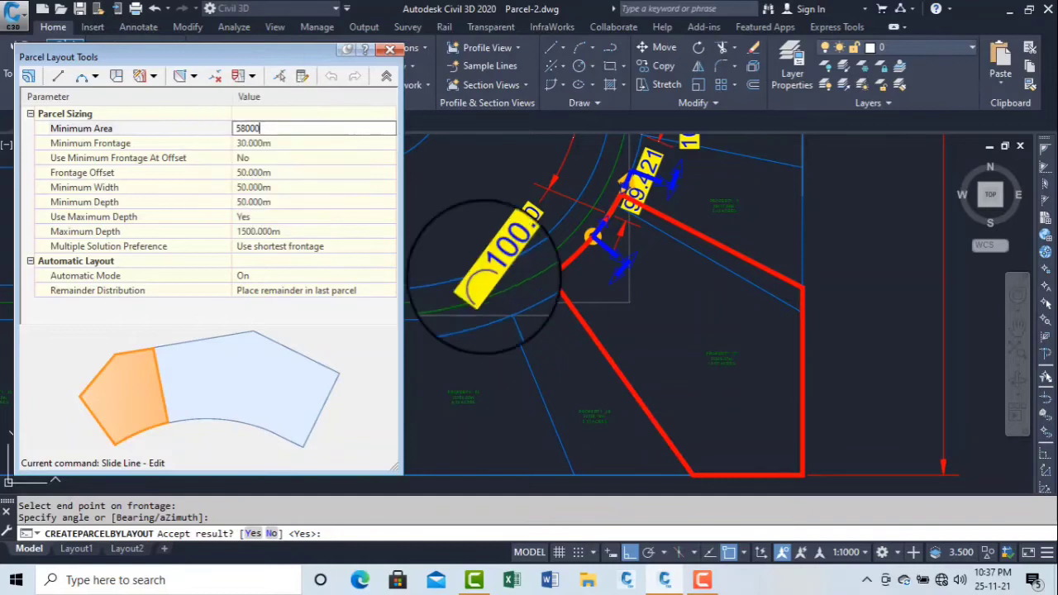
pyautogui.press('Return')
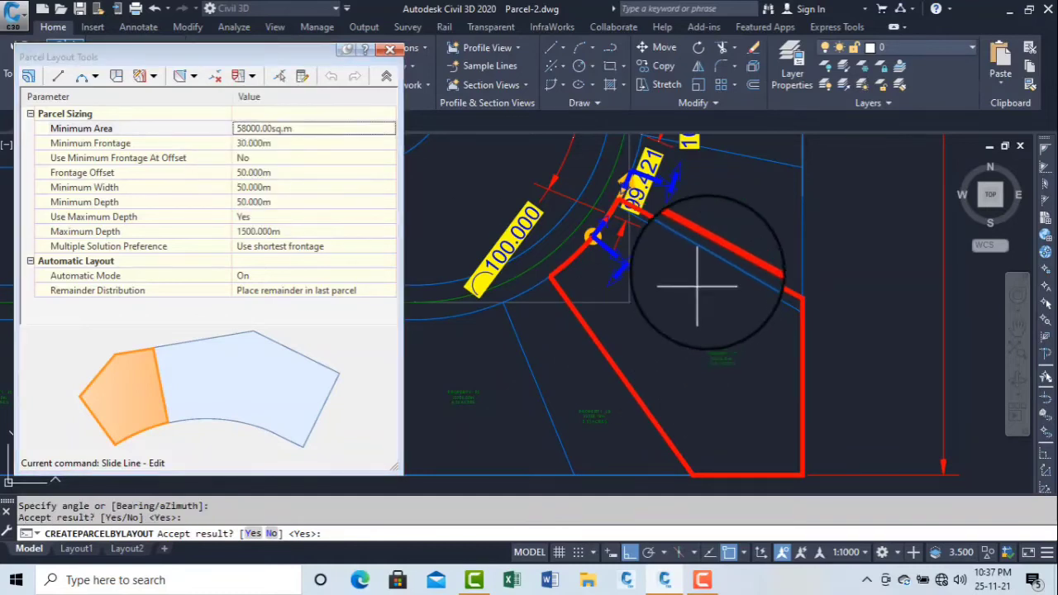
# Change the minimum area to 65000 sq.m to preview a larger Property 27
pyautogui.click(244, 129)
pyautogui.click(238, 128)
pyautogui.moveTo(240, 128); pyautogui.dragTo(232, 128)
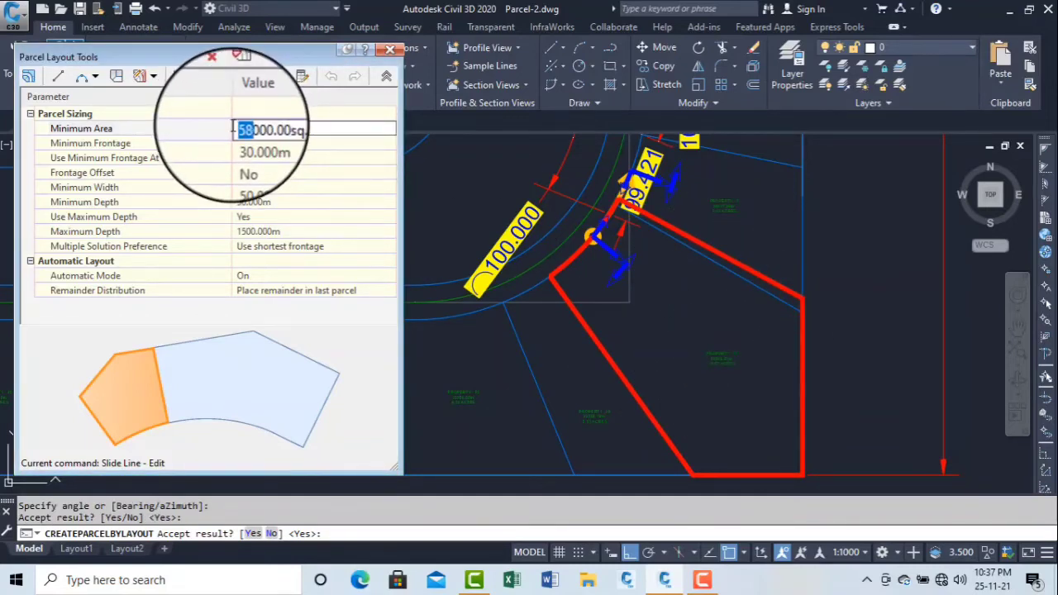
pyautogui.press('Return')
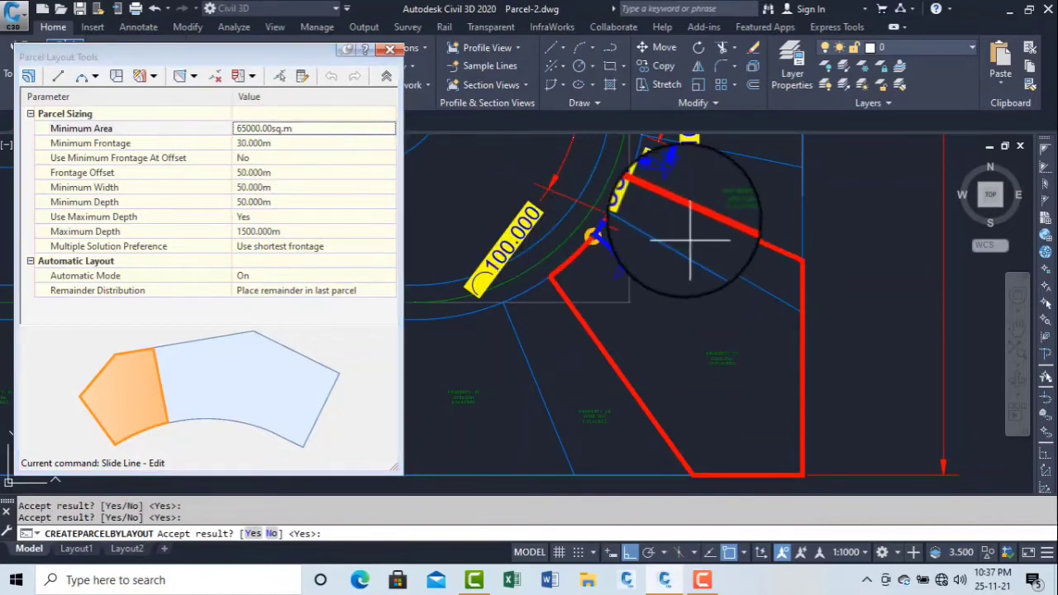
# Set the minimum area to 60000 sq.m and recompute the lot line preview
pyautogui.click(248, 128)
pyautogui.click(248, 128)
pyautogui.click(249, 128)
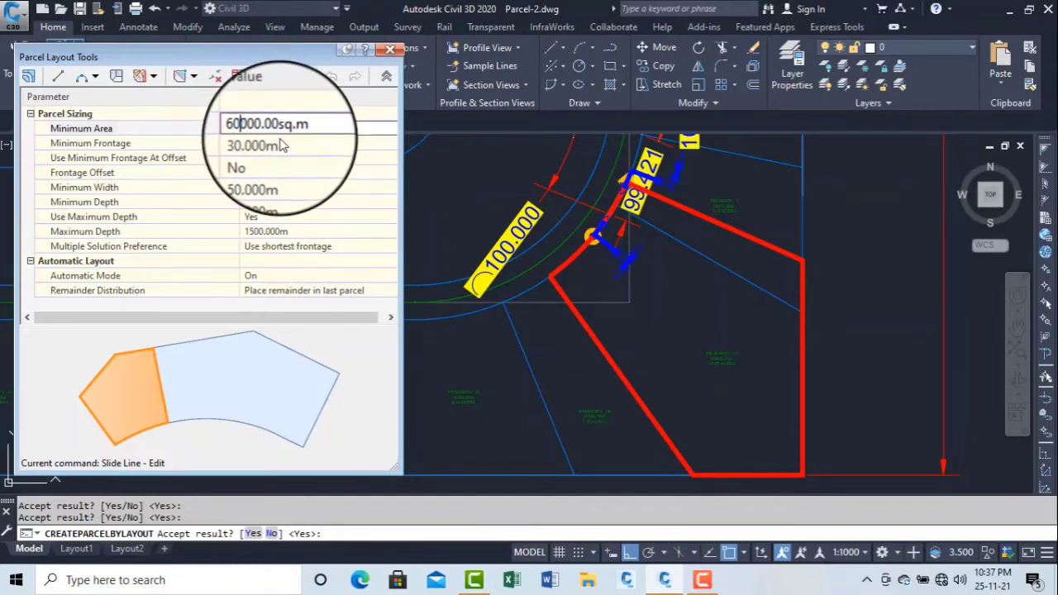
pyautogui.press('Return')
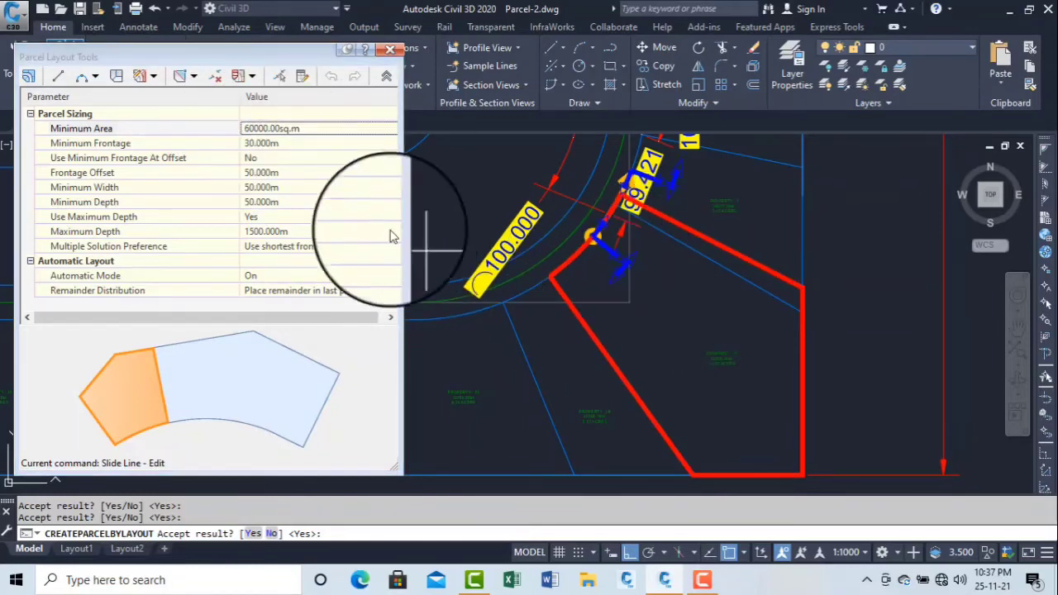
# Accept the previewed lot line for Property 27 and end the Slide Line edit
pyautogui.rightClick(620, 324)
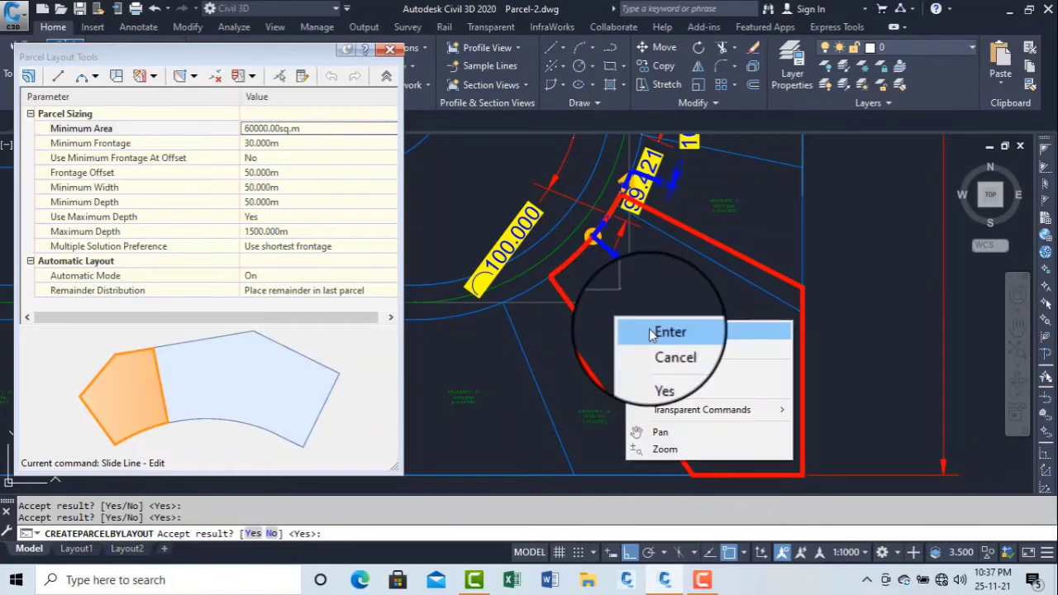
pyautogui.click(648, 330)
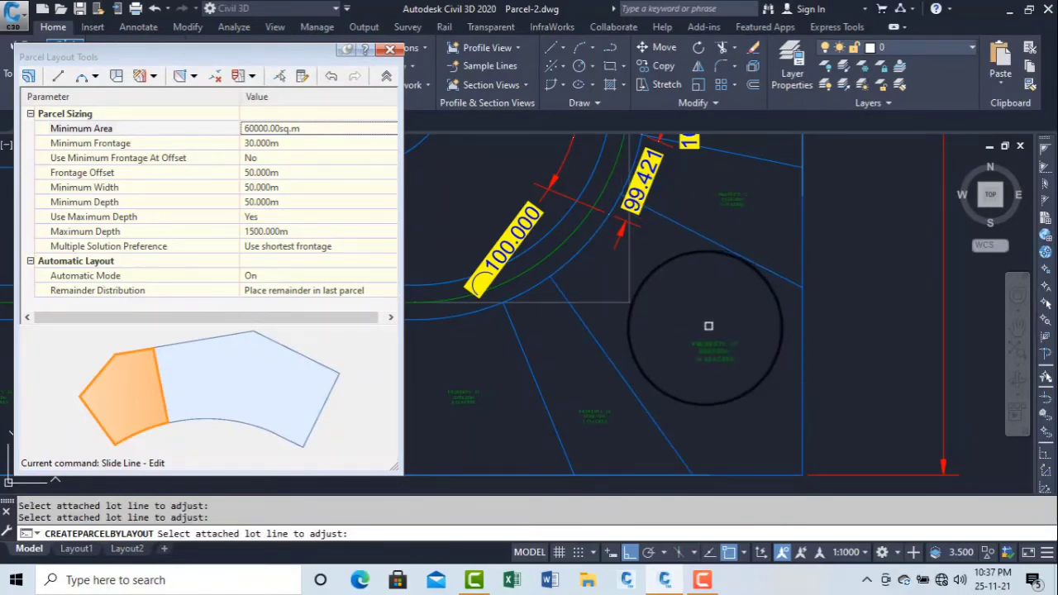
pyautogui.press('Escape')
pyautogui.scroll(3, 714, 357)
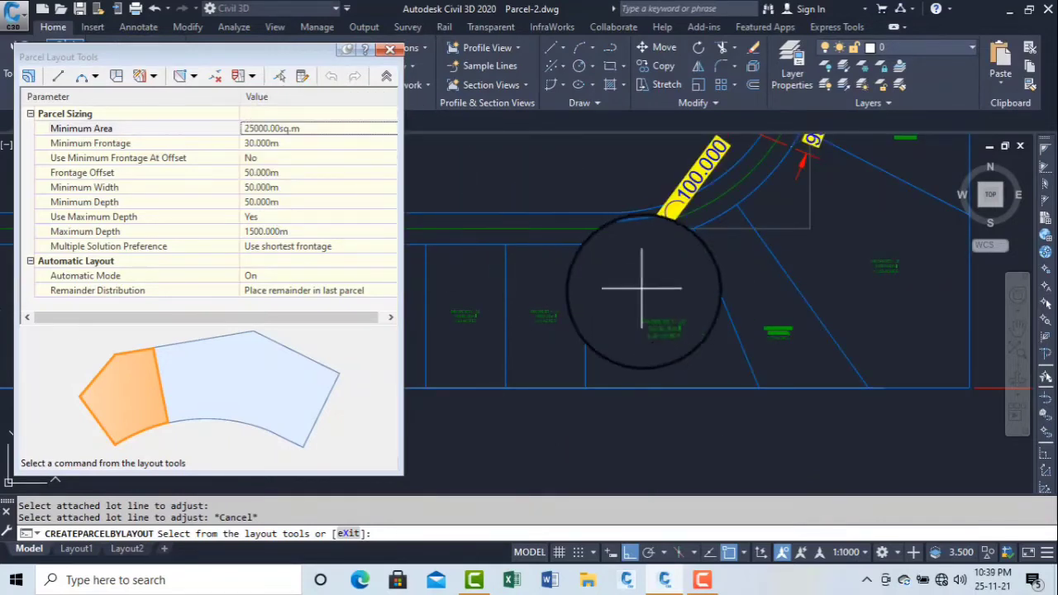
# Set the minimum area to 35000 sq.m for adjusting Property 26
pyautogui.scroll(5, 879, 278)
pyautogui.scroll(-5, 901, 264)
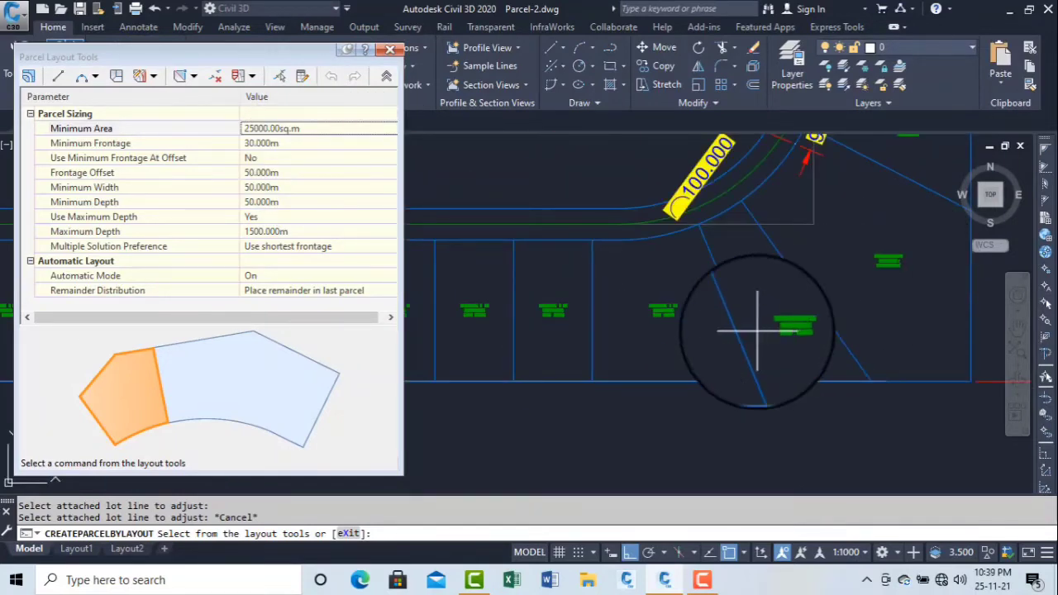
pyautogui.scroll(5, 760, 326)
pyautogui.scroll(-5, 824, 326)
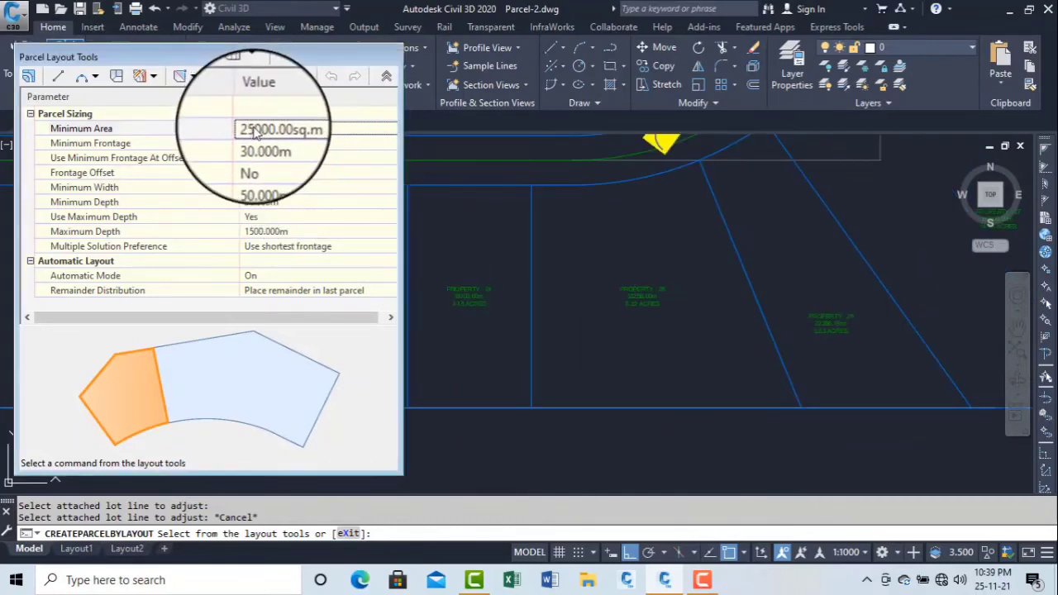
pyautogui.click(251, 129)
pyautogui.click(250, 129)
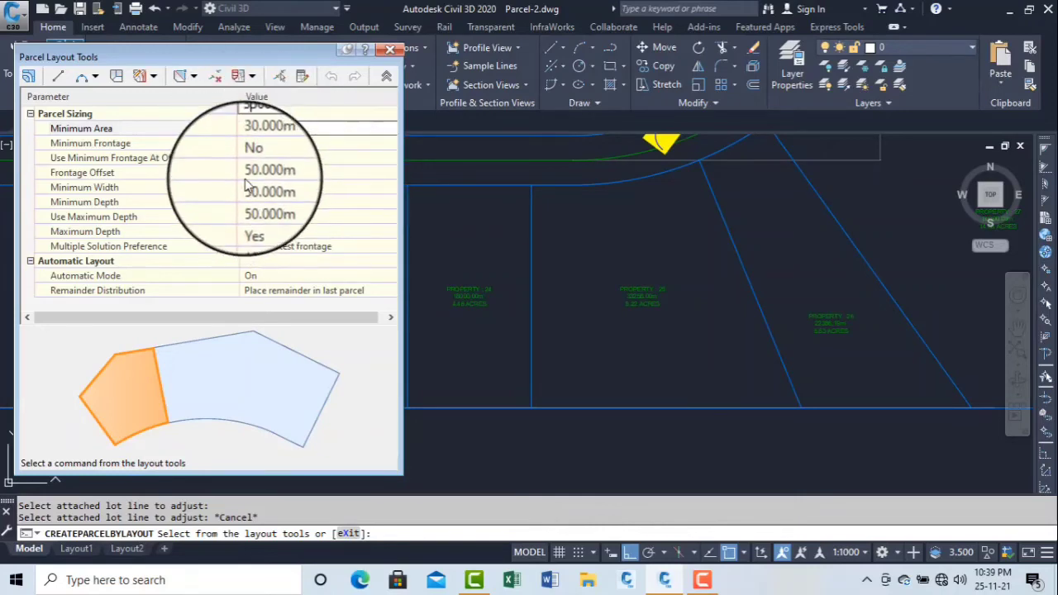
# Start a Slide Line edit on the lot line between Properties 25 and 26, choosing Property 26 as the parcel to adjust
pyautogui.click(152, 75)
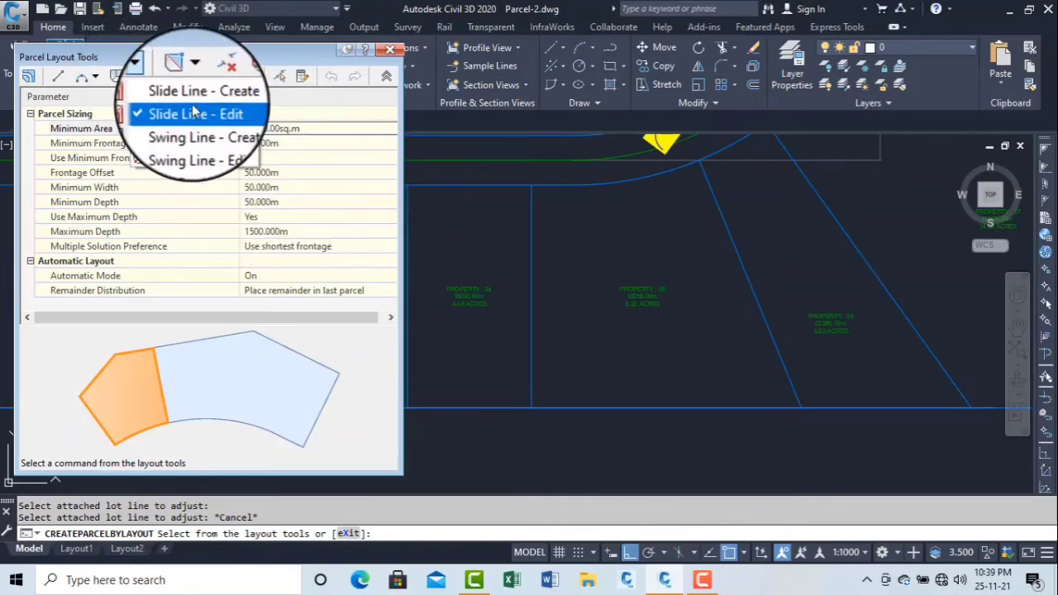
pyautogui.click(189, 111)
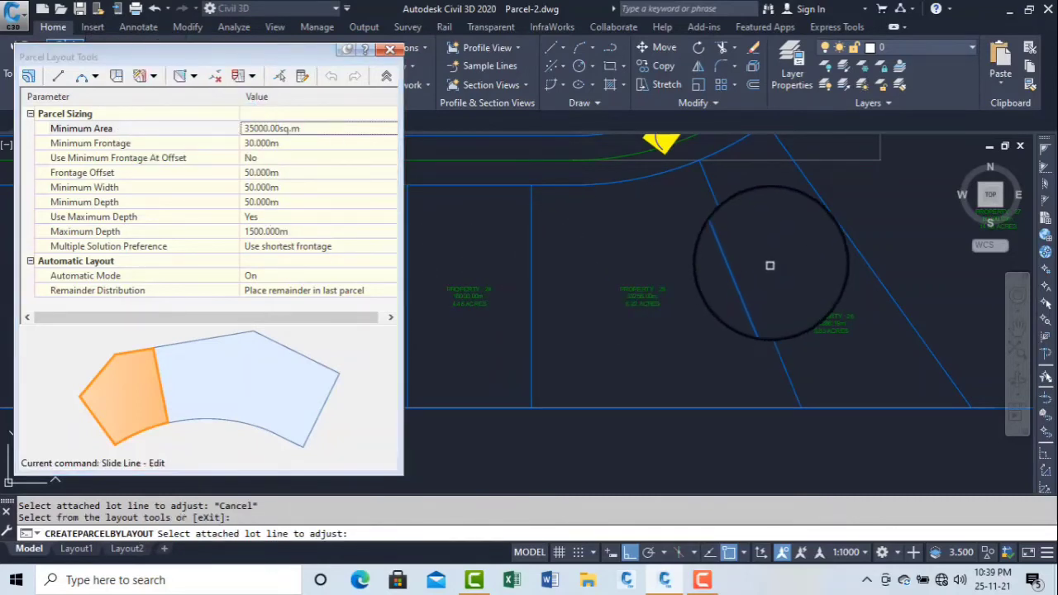
pyautogui.scroll(2, 818, 264)
pyautogui.scroll(5, 893, 214)
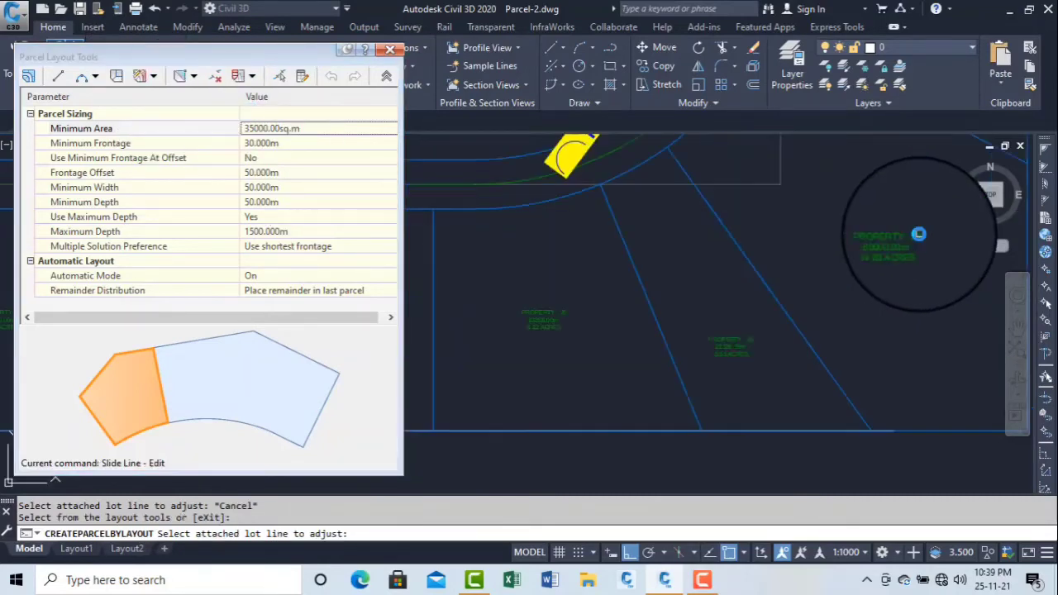
pyautogui.scroll(-5, 884, 242)
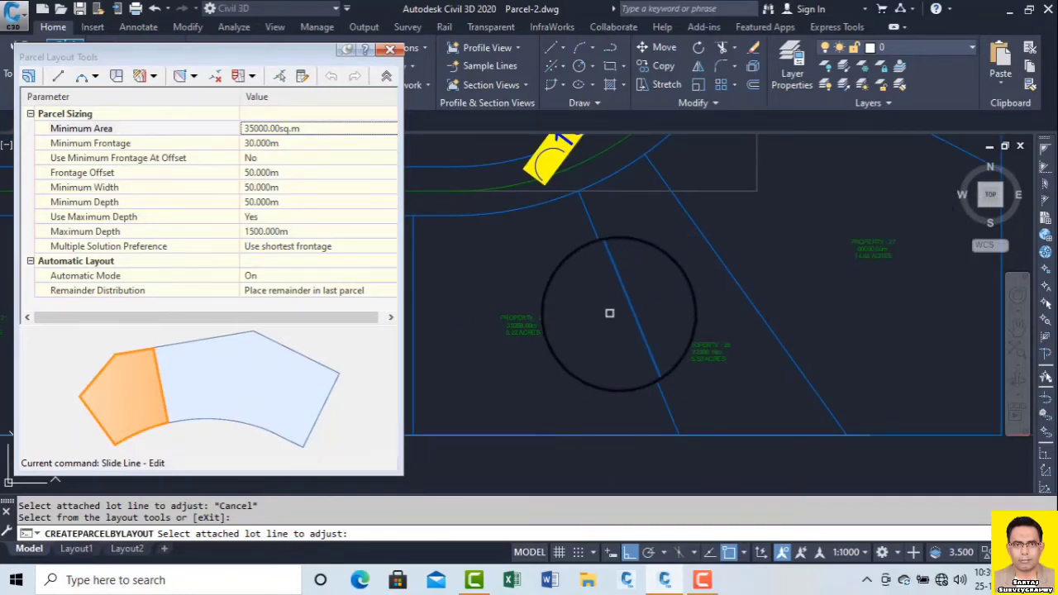
pyautogui.moveTo(609, 311); pyautogui.dragTo(748, 289, button='middle')
pyautogui.moveTo(657, 303); pyautogui.dragTo(544, 301, button='middle')
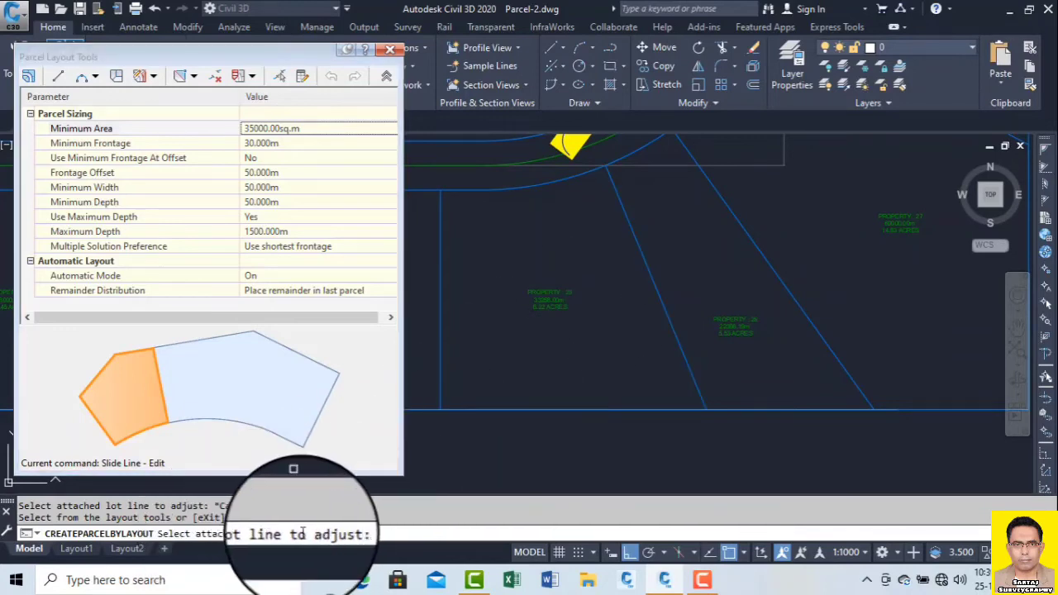
pyautogui.click(645, 262)
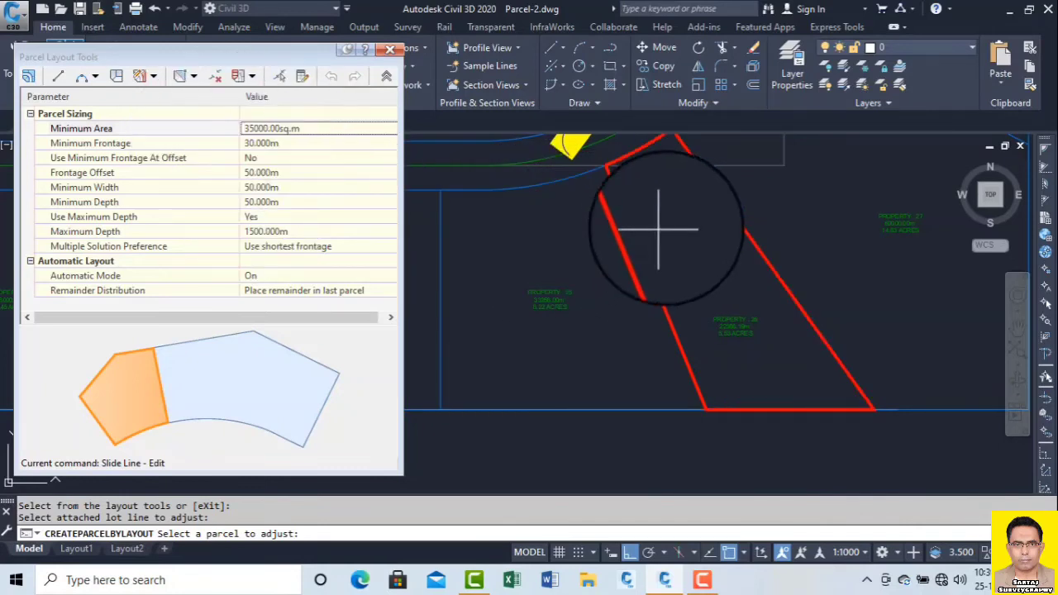
pyautogui.click(689, 221)
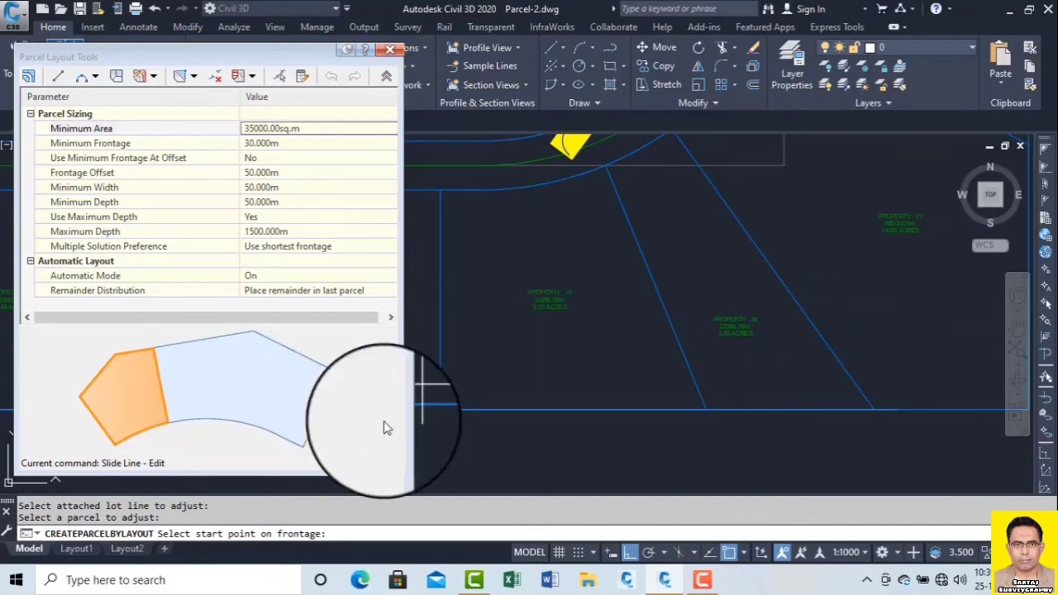
# Define the frontage along the outer road curve across the selected lot line and keep the default angle to preview Property 26
pyautogui.click(628, 161)
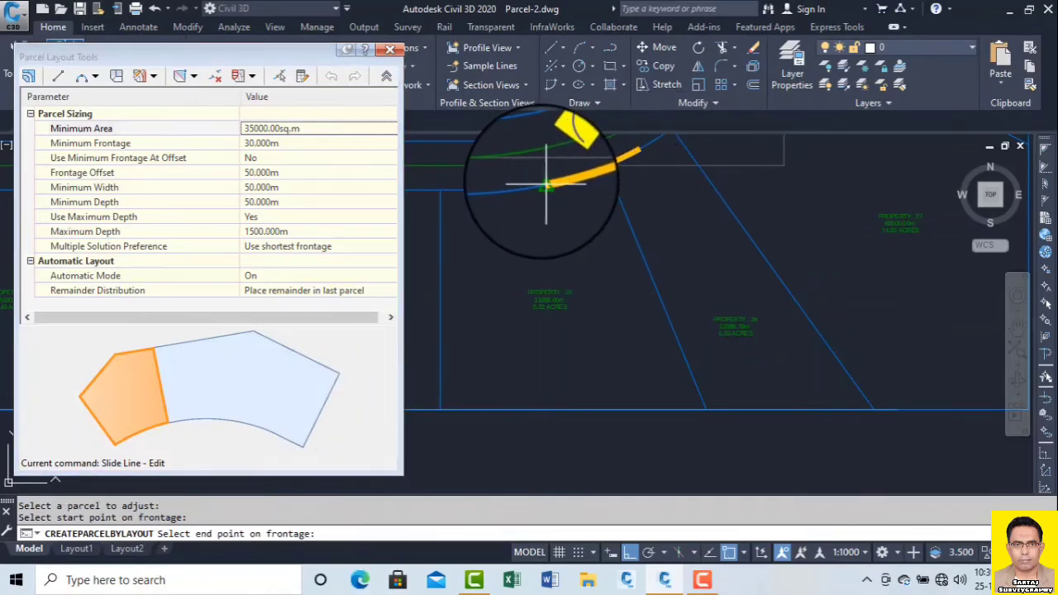
pyautogui.click(542, 180)
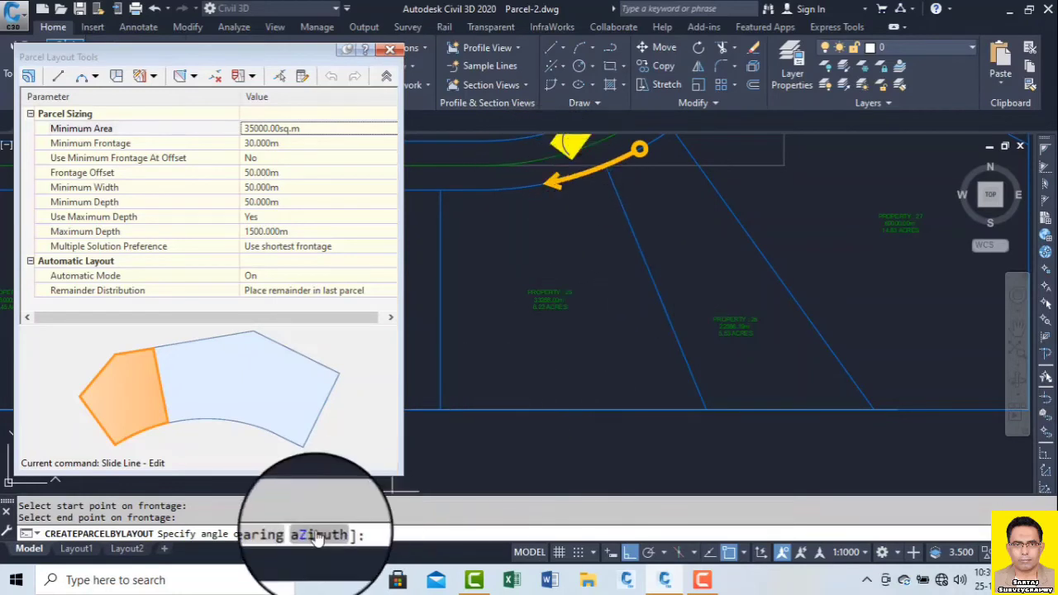
pyautogui.rightClick(682, 258)
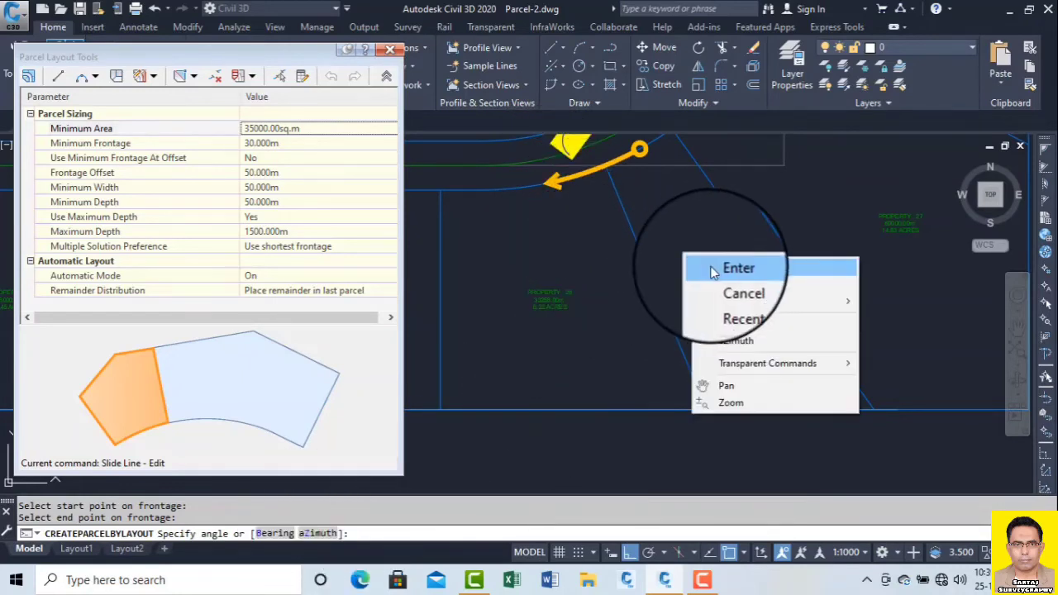
pyautogui.click(732, 267)
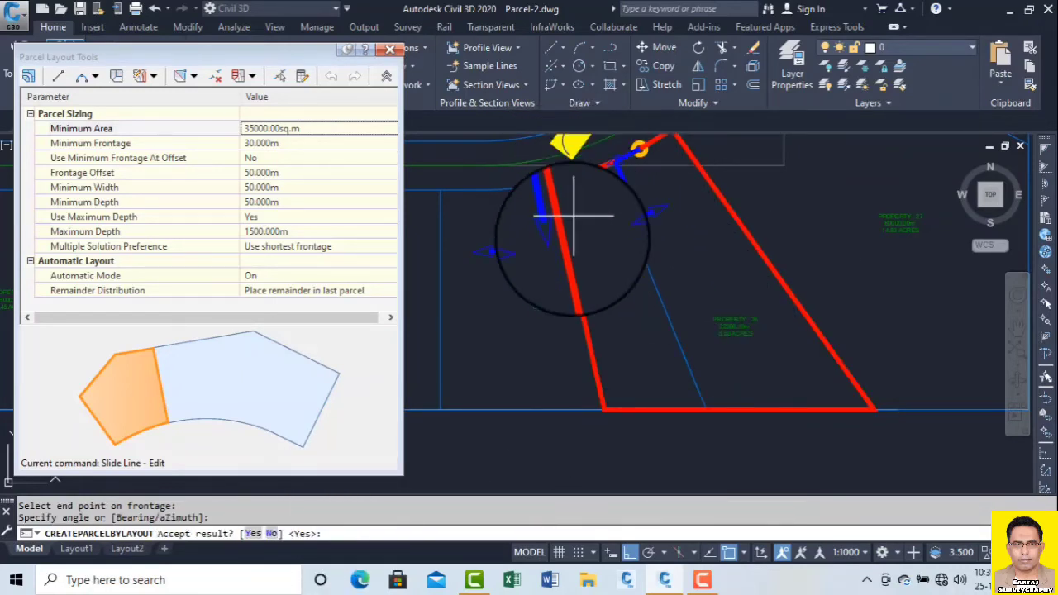
# Set the minimum area to 30000 sq.m to preview a smaller Property 26
pyautogui.scroll(1, 546, 314)
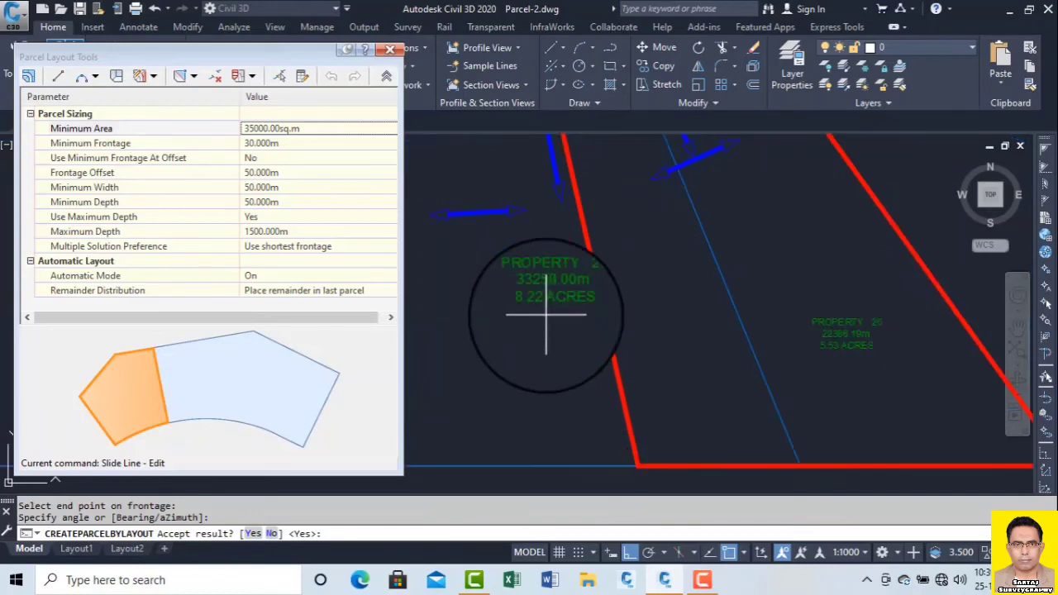
pyautogui.scroll(-1, 542, 314)
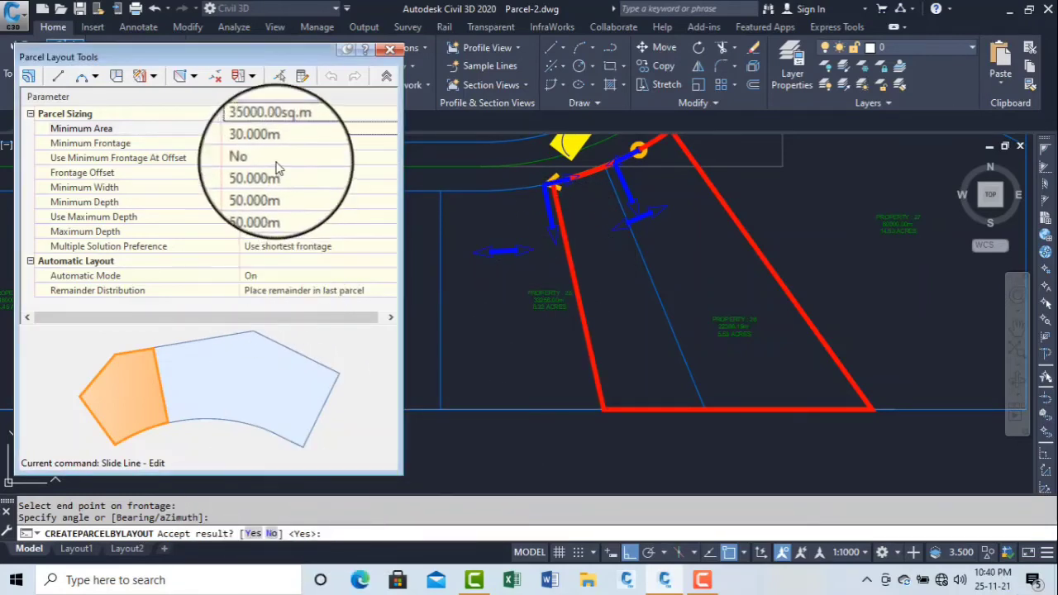
pyautogui.click(252, 131)
pyautogui.moveTo(248, 129); pyautogui.dragTo(254, 129)
pyautogui.write('0')
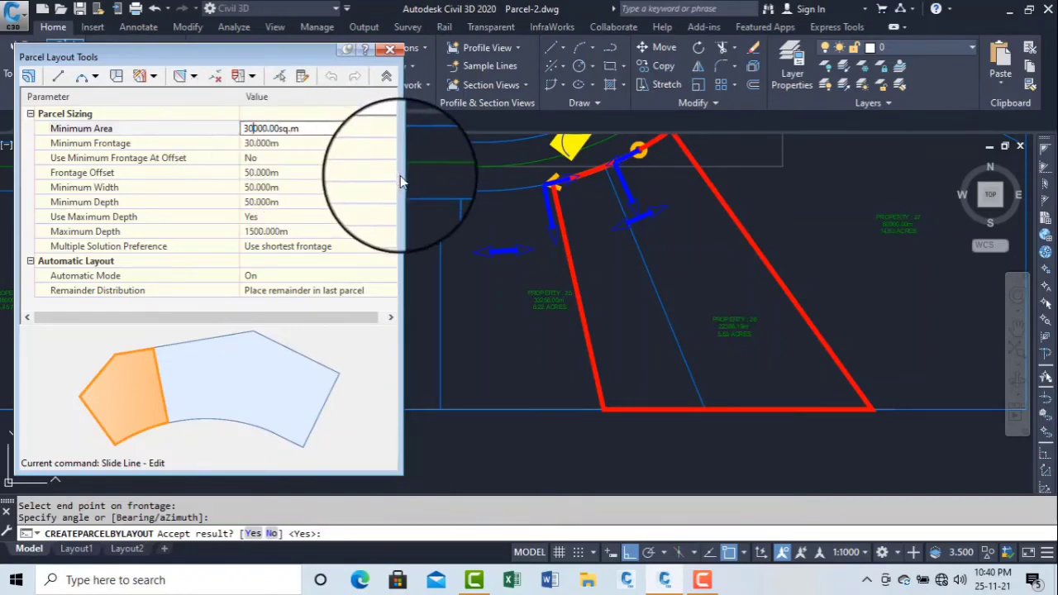
pyautogui.click(306, 173)
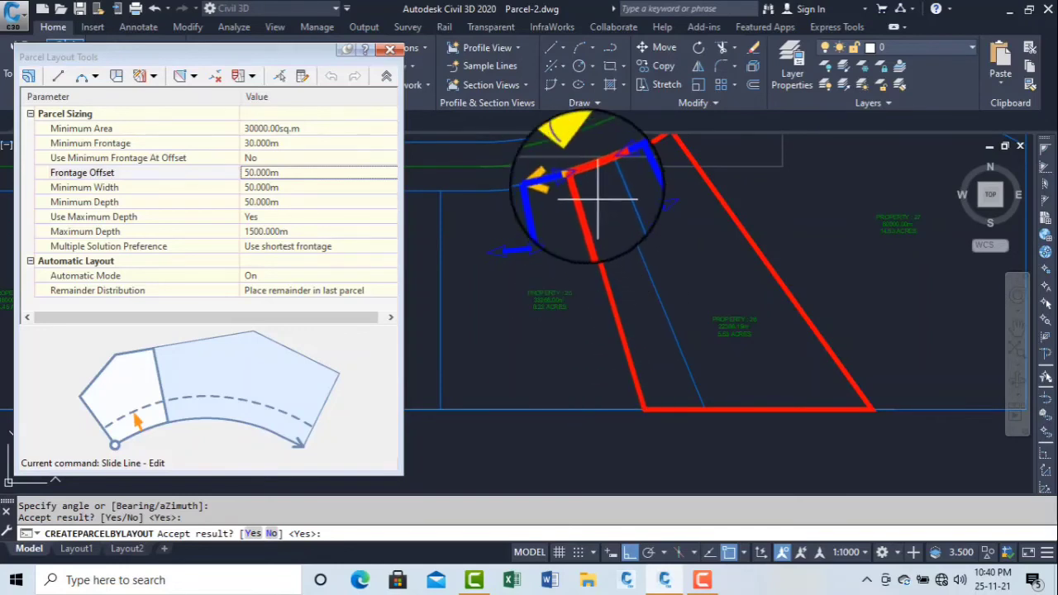
# Set the minimum area to 32000 sq.m, accept the adjusted lot line for Property 26, and end the Slide Line edit
pyautogui.click(255, 129)
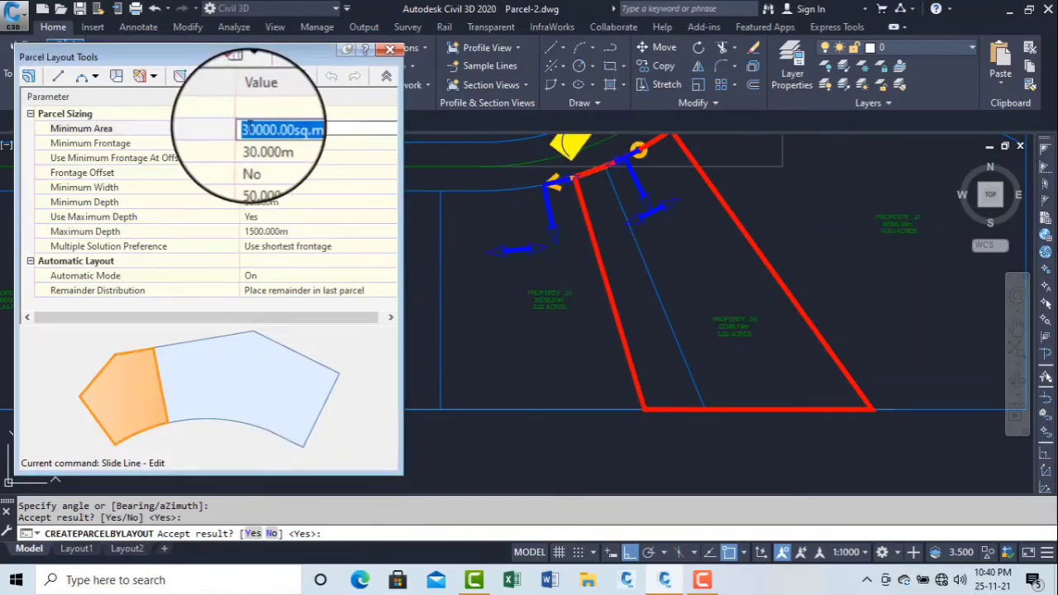
pyautogui.moveTo(248, 130); pyautogui.dragTo(254, 129)
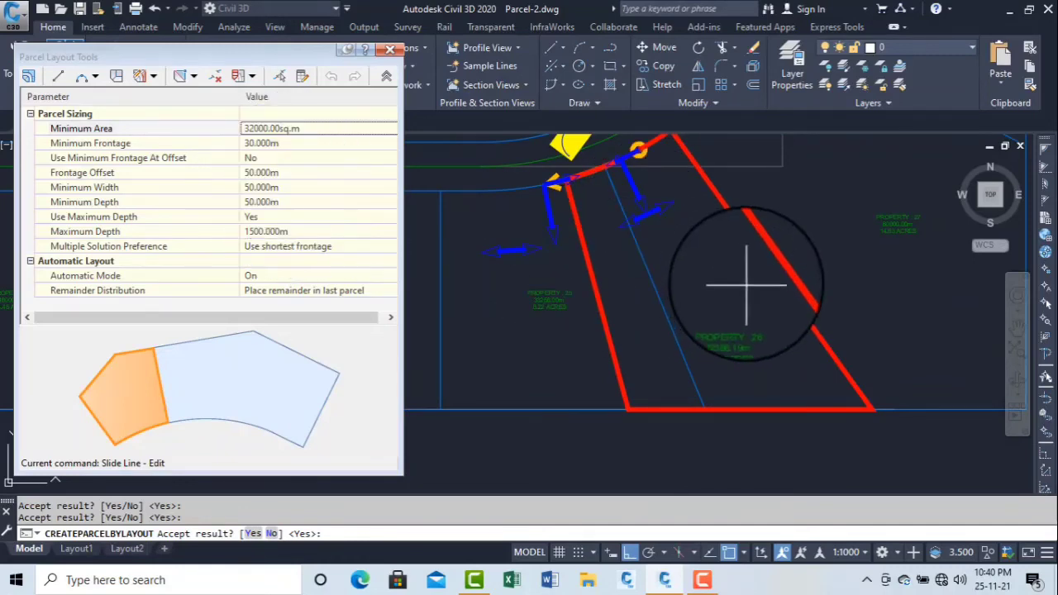
pyautogui.rightClick(705, 265)
pyautogui.click(738, 280)
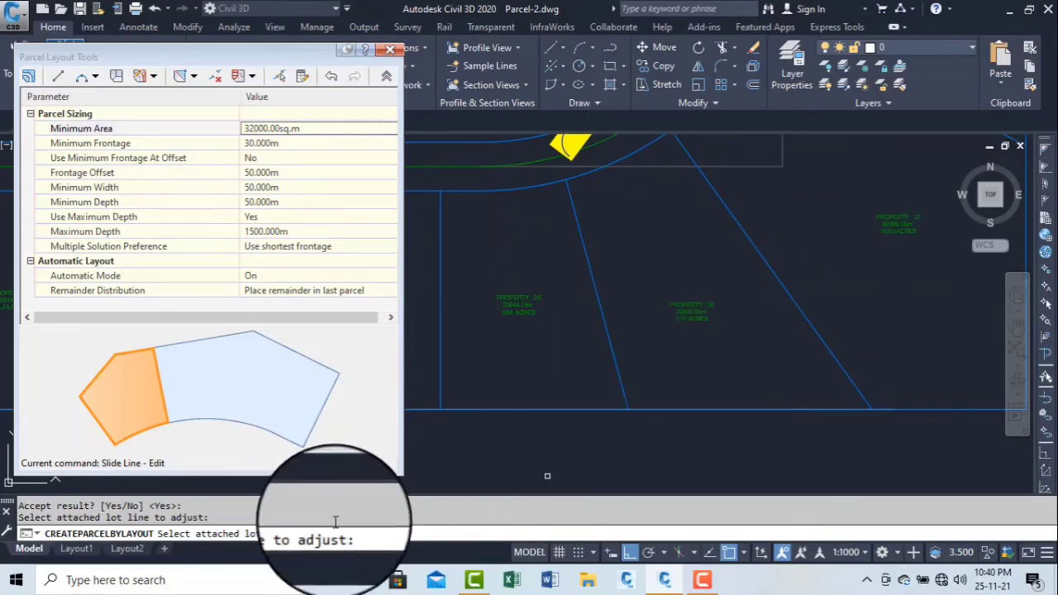
pyautogui.press('Escape')
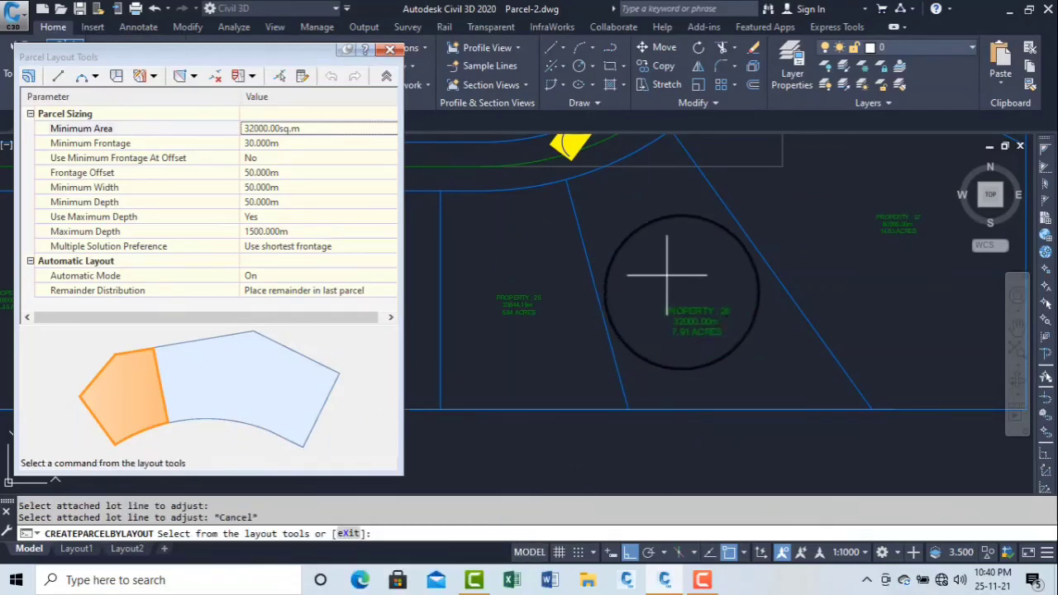
pyautogui.rightClick(678, 273)
pyautogui.press('Escape')
# Examine the area labels of Property 26 and the neighbouring parcels along the lower road
pyautogui.scroll(10, 673, 310)
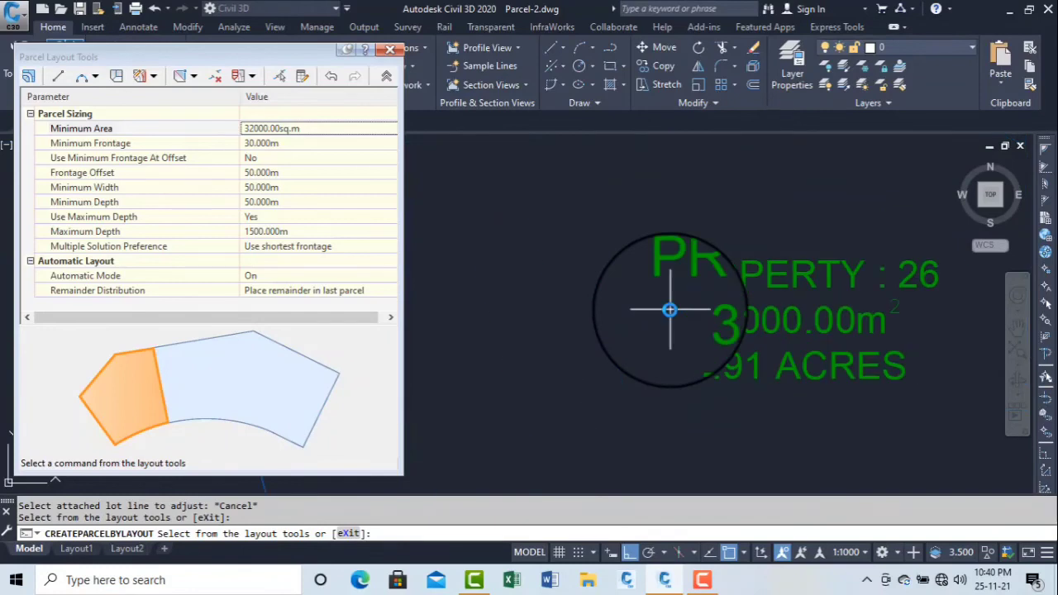
pyautogui.scroll(-6, 717, 314)
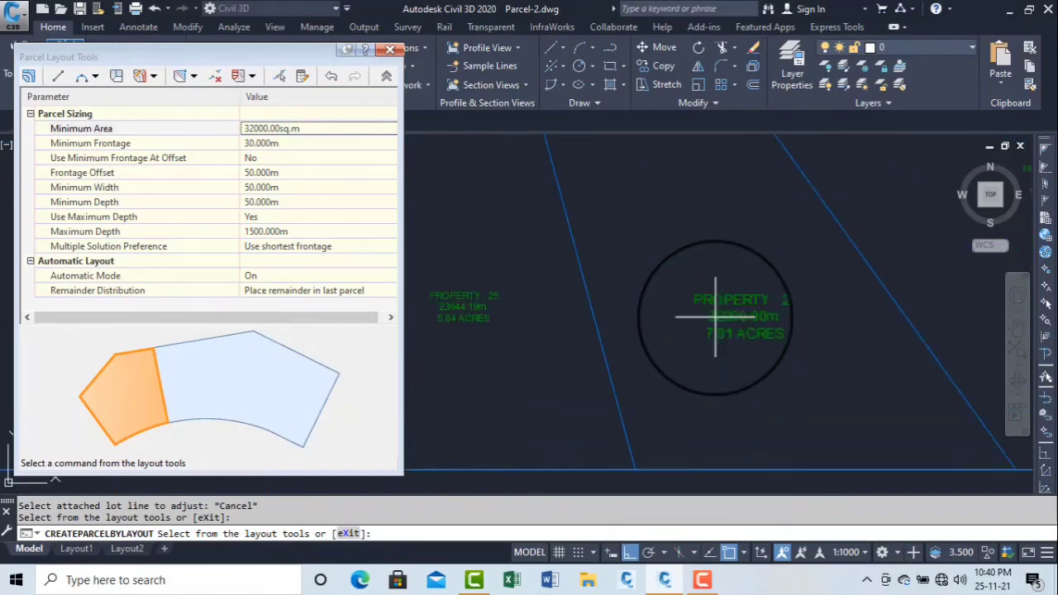
pyautogui.scroll(6, 892, 237)
pyautogui.scroll(-5, 649, 290)
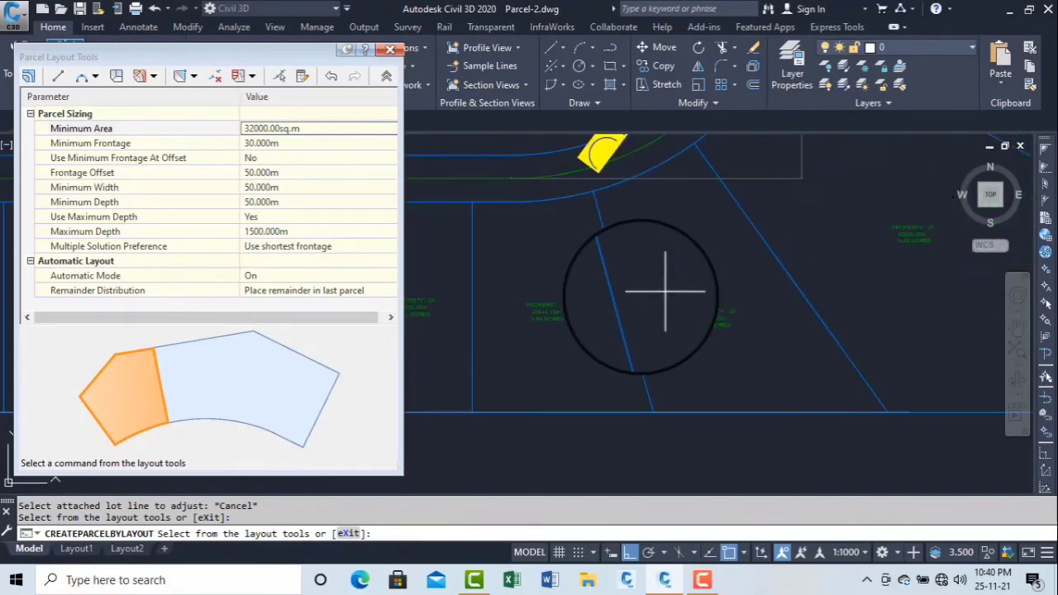
pyautogui.scroll(5, 578, 309)
pyautogui.scroll(-5, 580, 308)
pyautogui.scroll(-4, 581, 308)
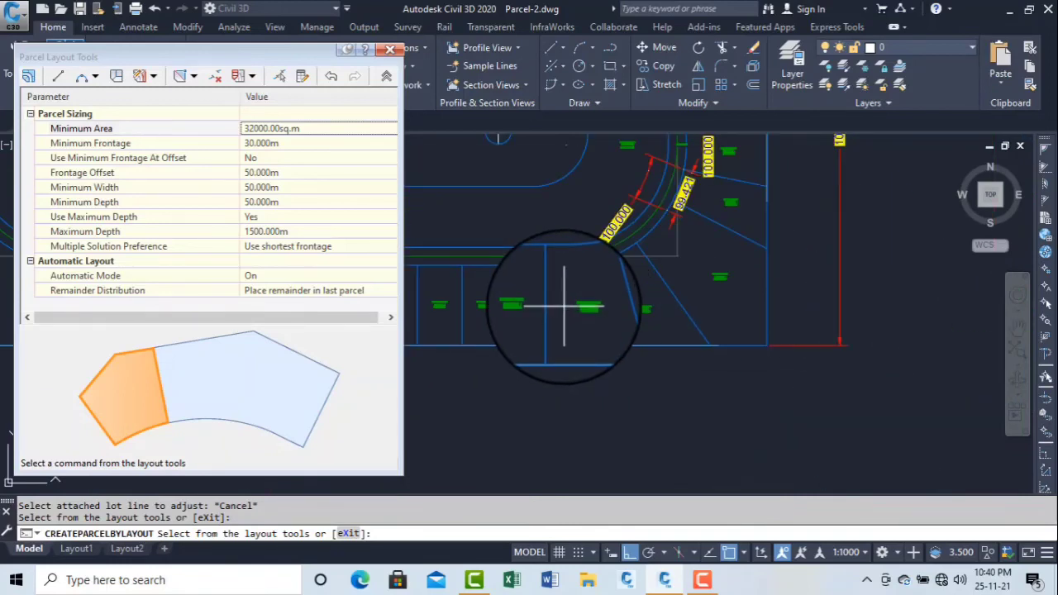
pyautogui.scroll(4, 564, 306)
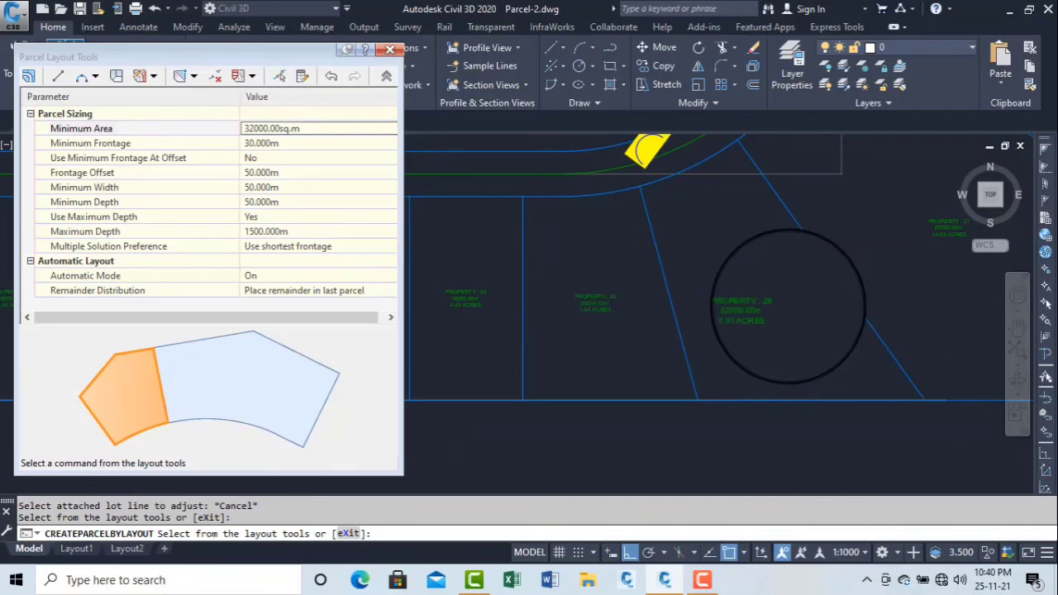
pyautogui.scroll(-3, 789, 306)
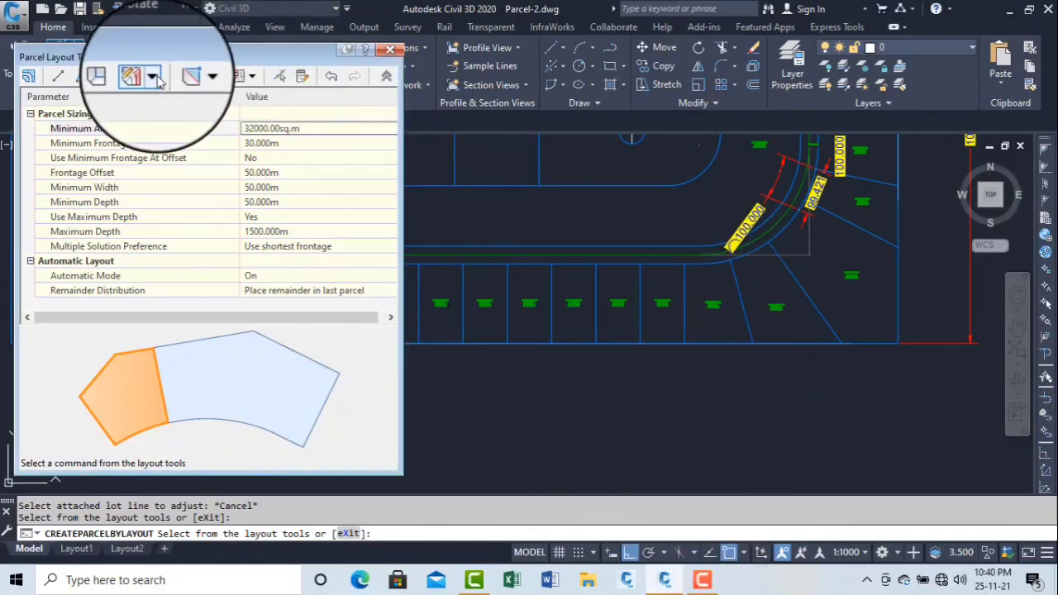
pyautogui.click(701, 579)
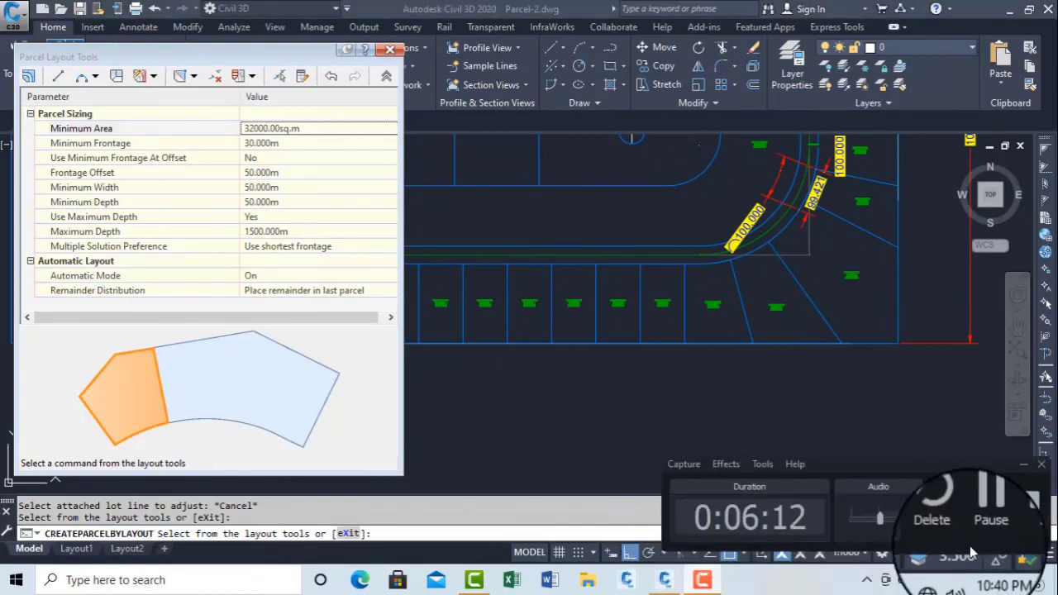